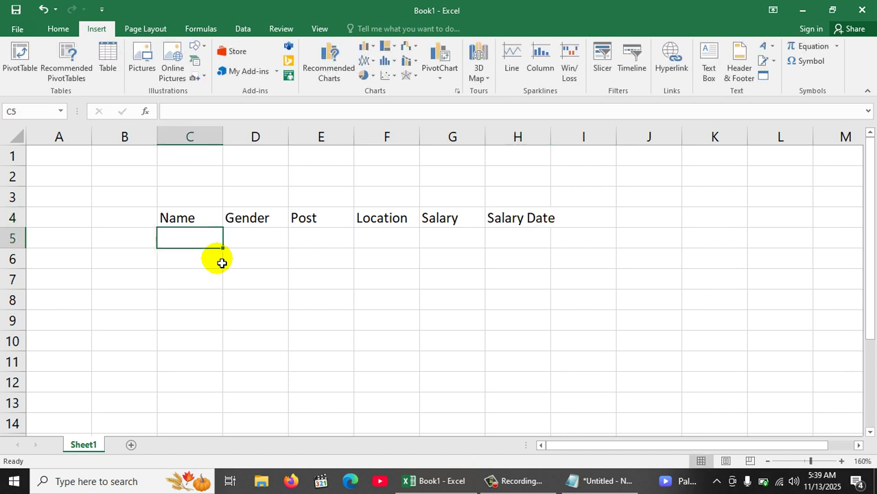
Step: Merge and center cells C2:H3 above the header row for the table title
click(187, 192)
right_click(185, 177)
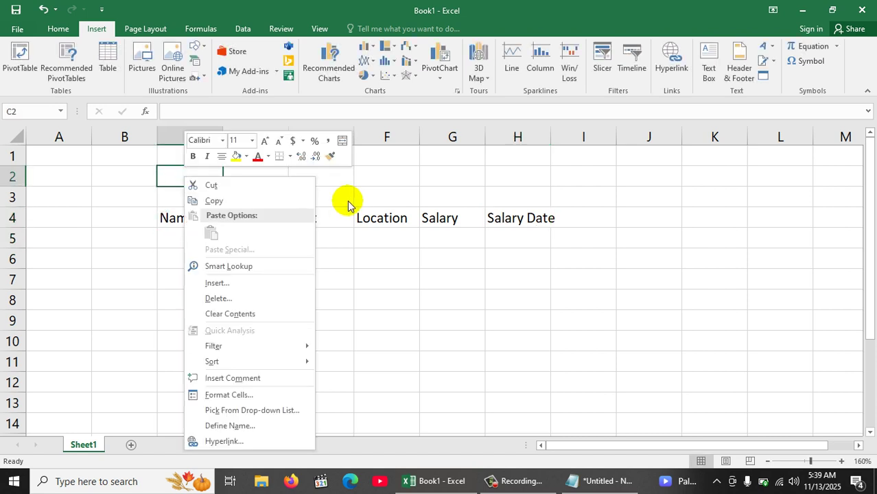
click(159, 180)
key(shift+Right)
key(shift+Right)
key(shift+Right)
key(shift+Right)
key(shift+Right)
key(shift+Down)
key(shift+Right)
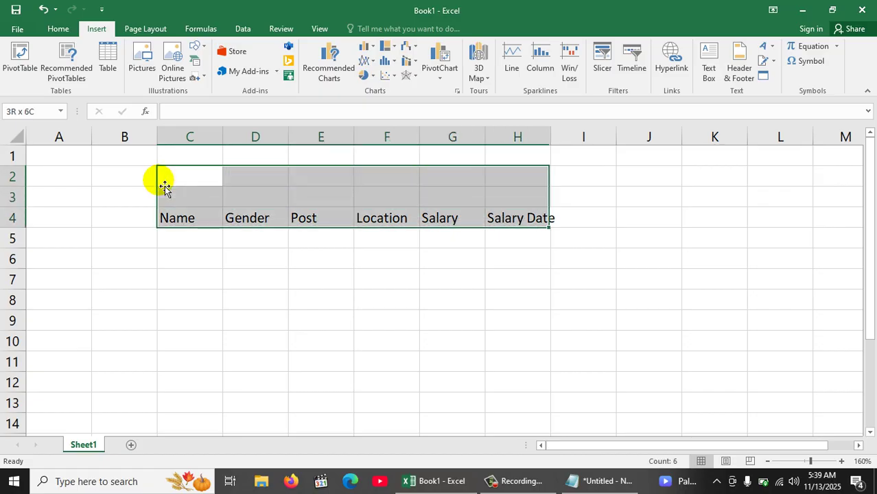
click(59, 29)
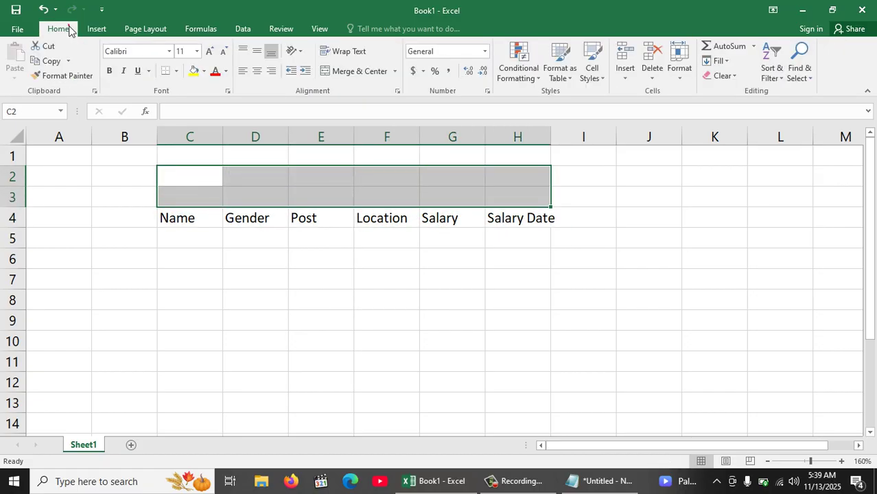
click(357, 69)
Step: Enter the title "Record of Employee" in the merged cell C2:H3
click(369, 177)
text(Rec)
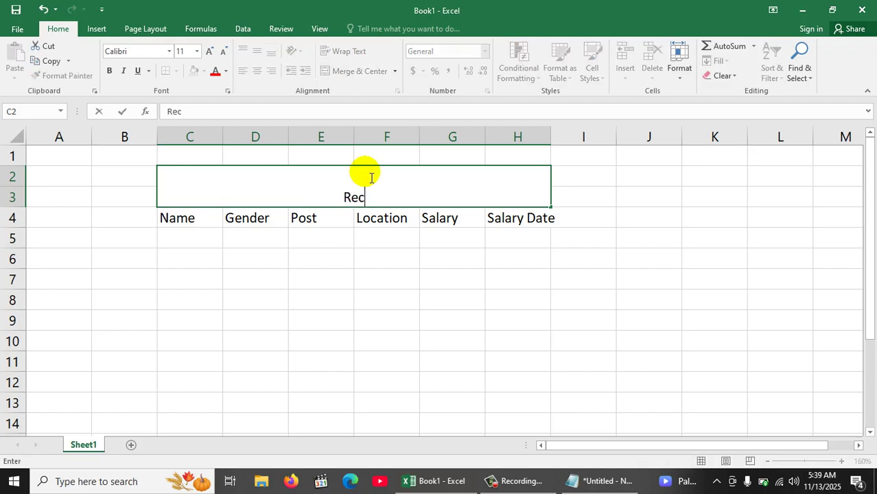
text(ord of Empo)
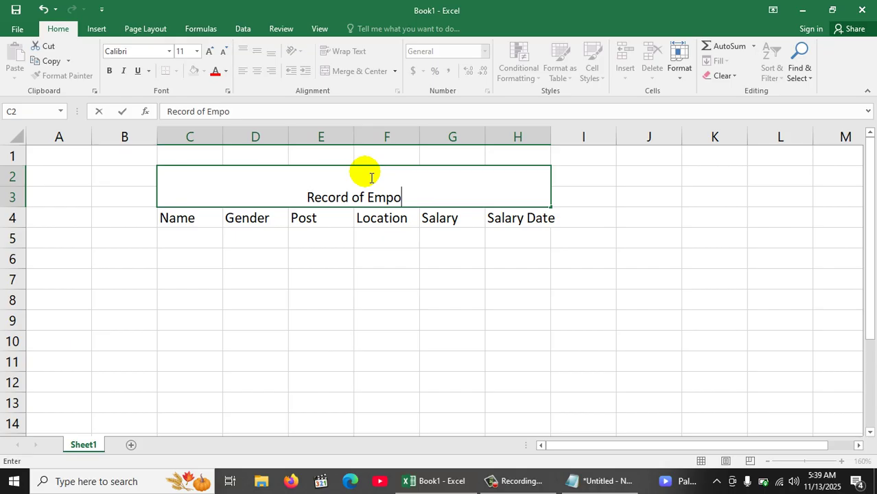
key(BackSpace)
text(loyee)
click(371, 178)
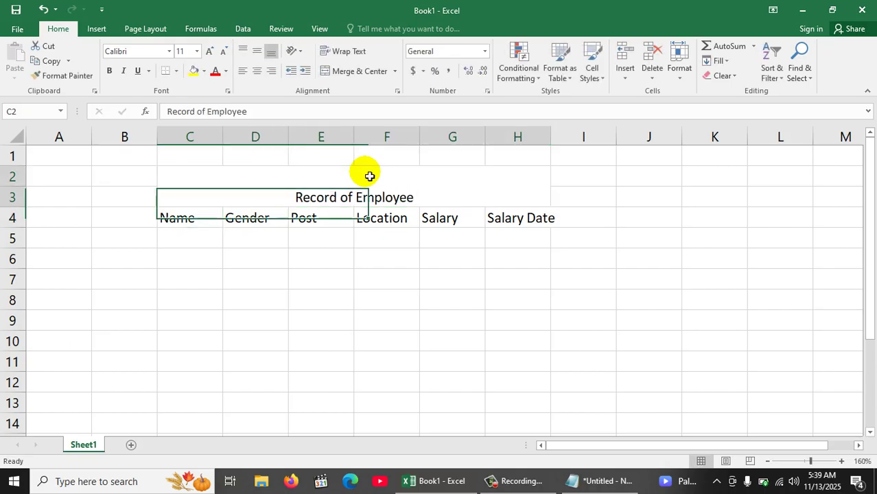
Step: Middle-align the title vertically and enlarge its font size to 16
click(260, 52)
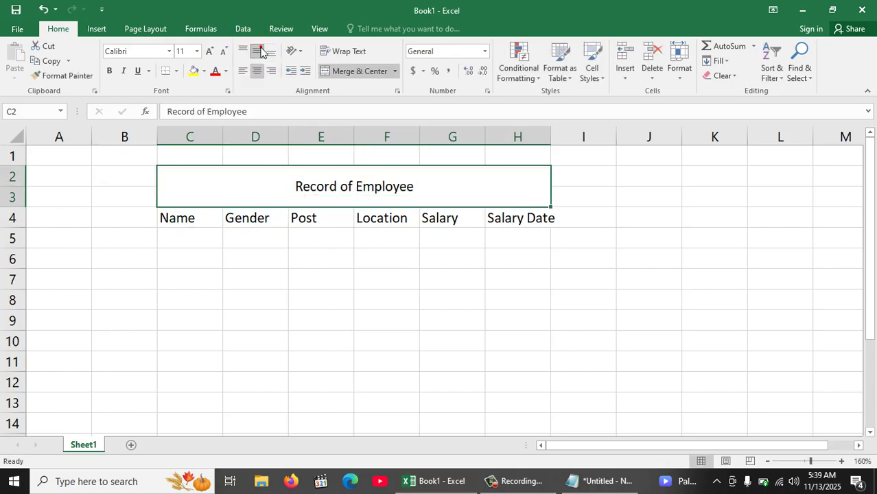
click(210, 51)
click(209, 51)
click(209, 51)
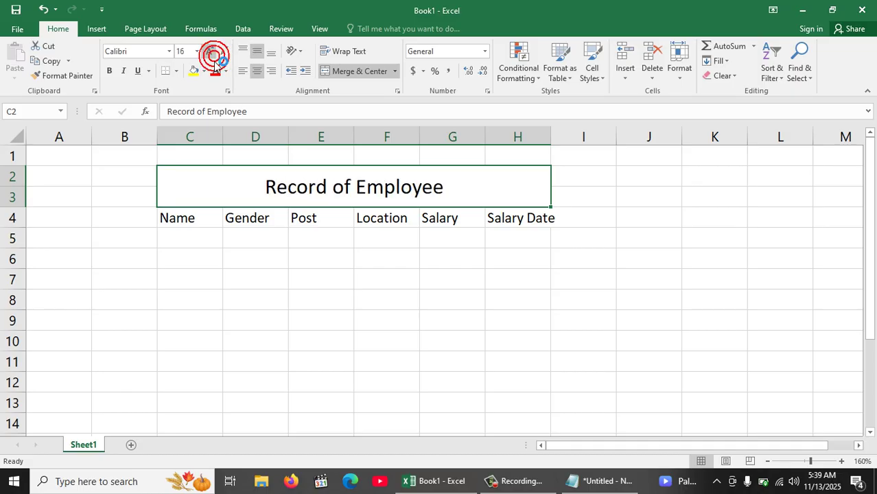
Step: Make the title bold and italic with a yellow fill and red font
click(110, 70)
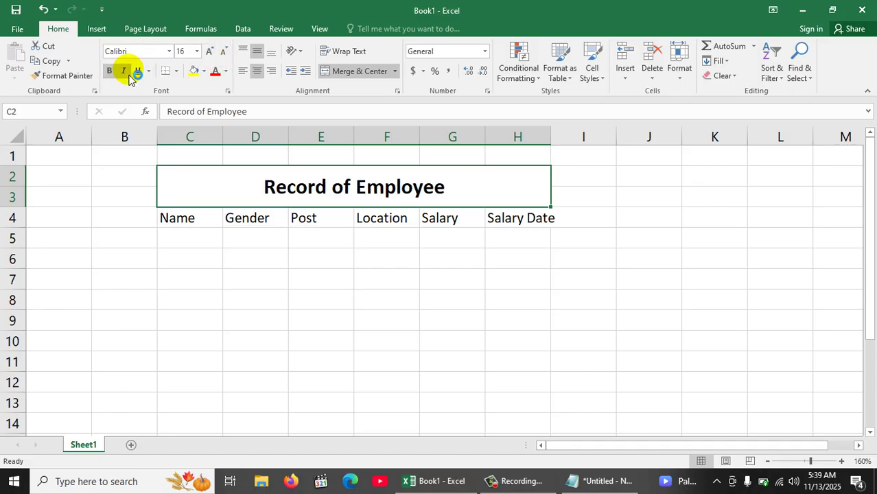
click(123, 71)
click(195, 72)
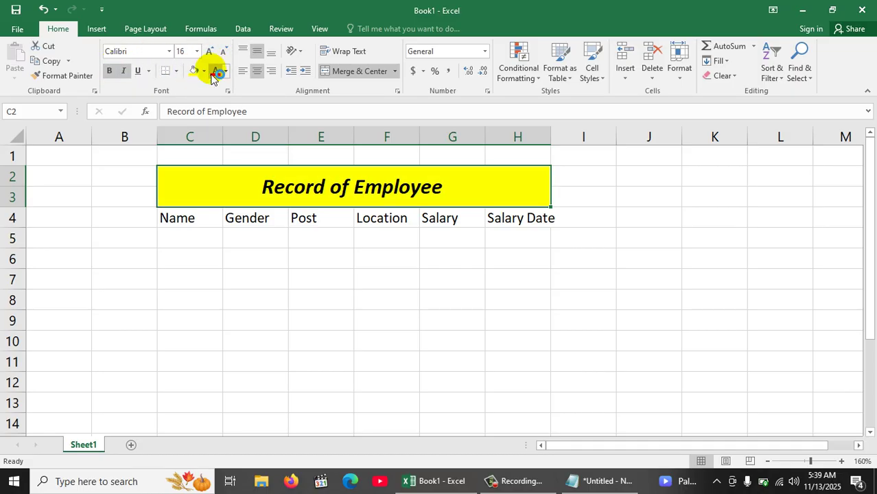
click(215, 70)
Step: Apply All Borders to the column headings in C4:H4
drag(208, 218, 492, 220)
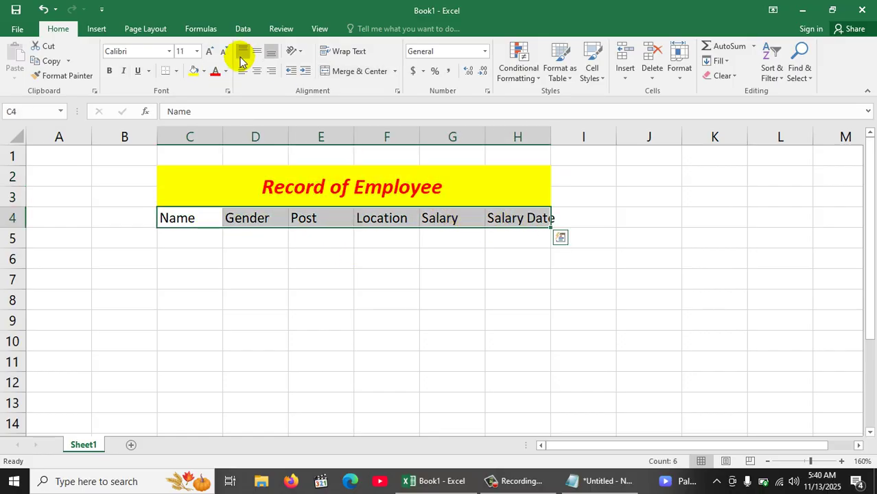
click(175, 70)
right_click(188, 176)
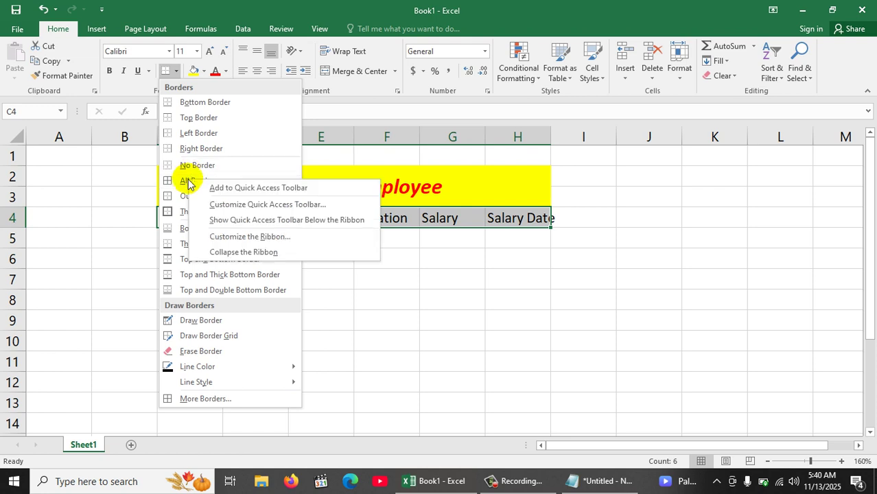
key(Escape)
click(182, 181)
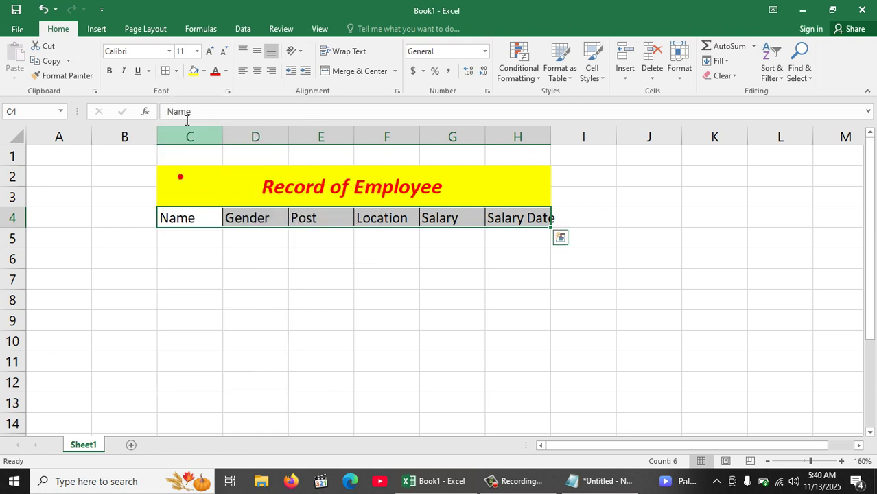
Step: Give the heading row C4:H4 a green fill and white, horizontally centered text
click(204, 70)
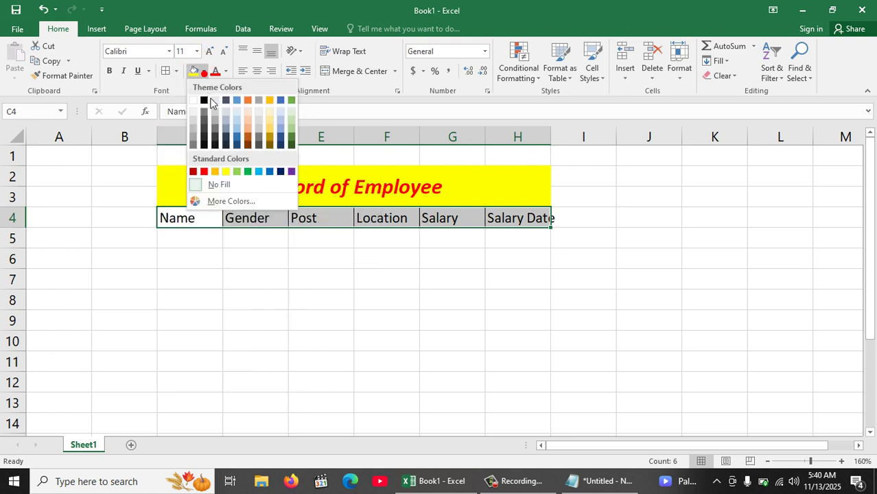
click(248, 172)
click(226, 70)
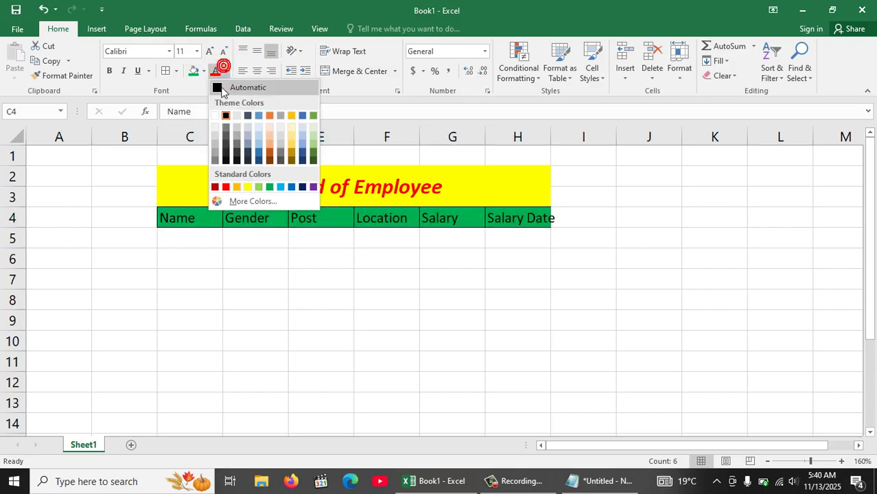
click(215, 116)
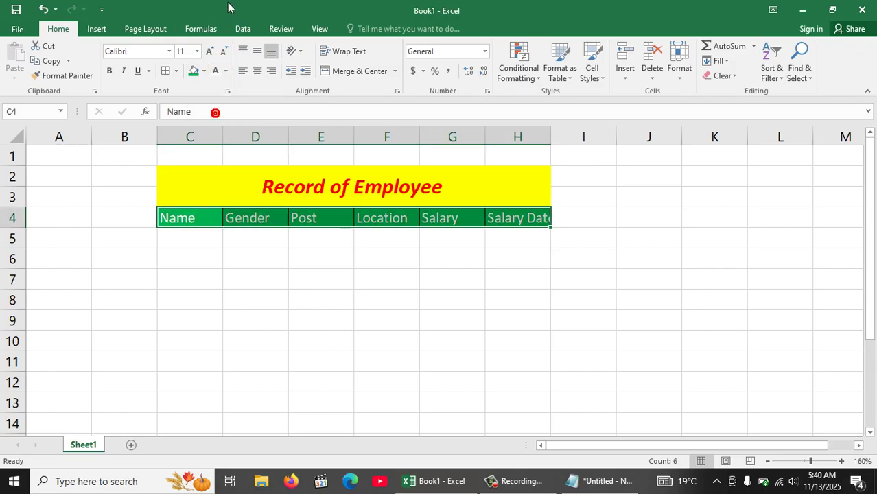
click(257, 71)
Step: Extend the selection down to row 15 and apply All Borders to C4:H15
key(shift+Down)
key(shift+Down)
key(shift+Down)
key(shift+Down)
key(shift+Down)
key(shift+Down)
key(shift+Down)
key(shift+Down)
key(shift+Down)
key(shift+Down)
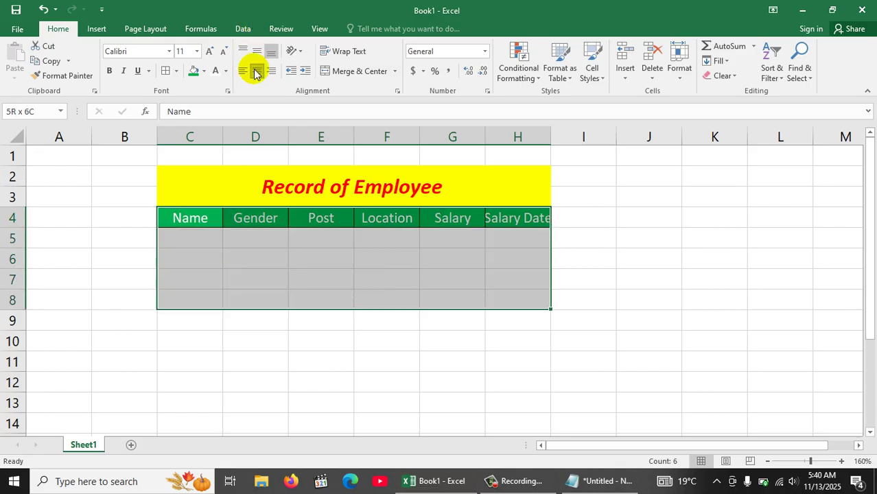
key(shift+Down)
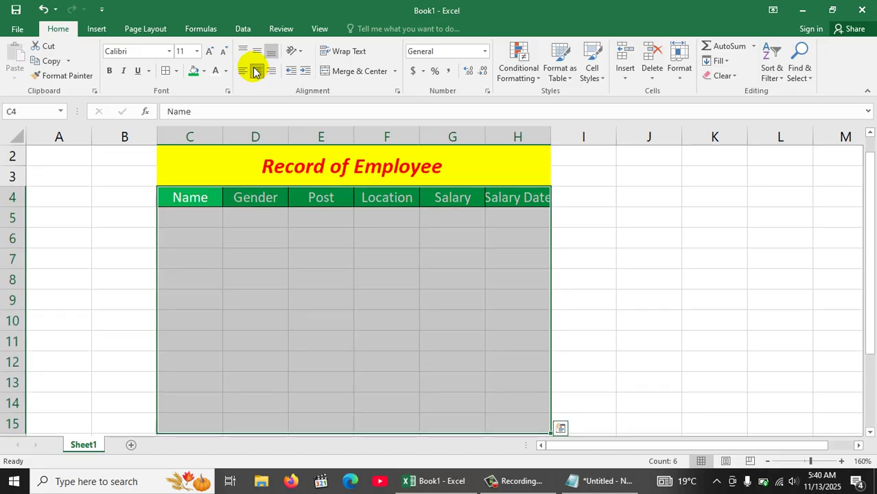
click(165, 71)
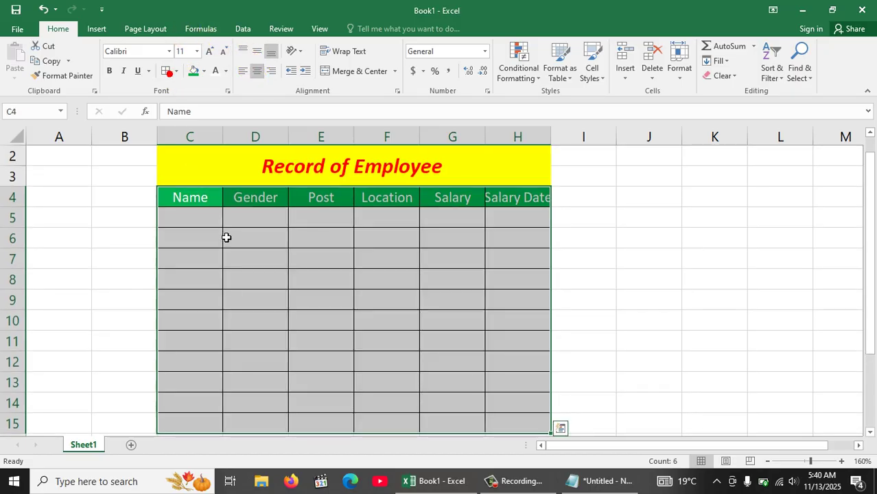
Step: Enter the first two employees' names in C5 and C6 of the Name column
click(226, 238)
click(204, 225)
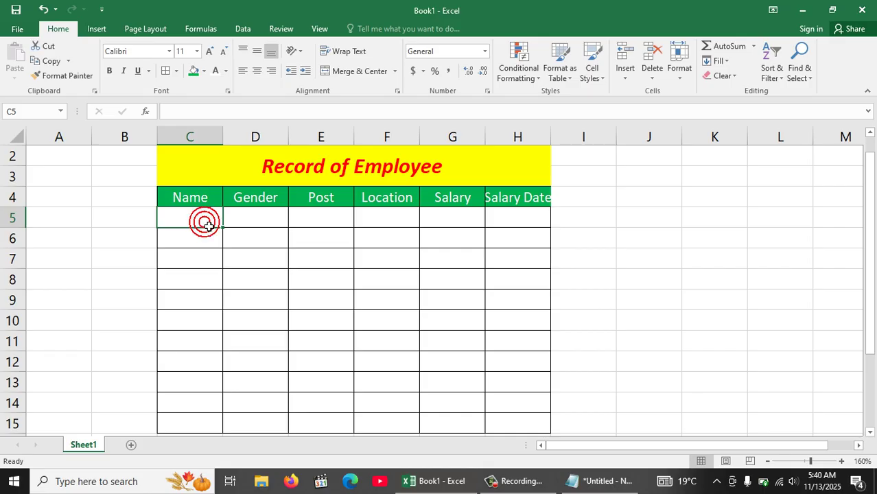
text(Ali)
key(Return)
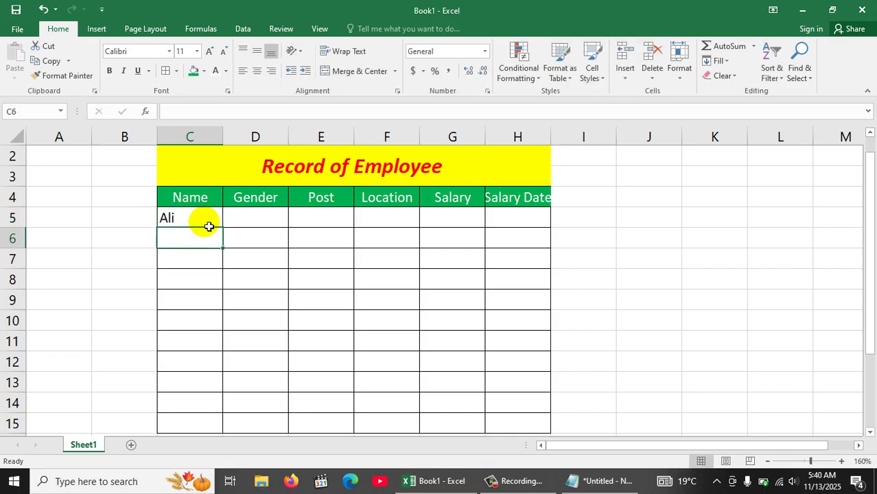
text(Ahmaed)
key(Return)
Step: Correct the spelling of the employee name in C6 and enter the third employee's name in C7
text(K)
key(Up)
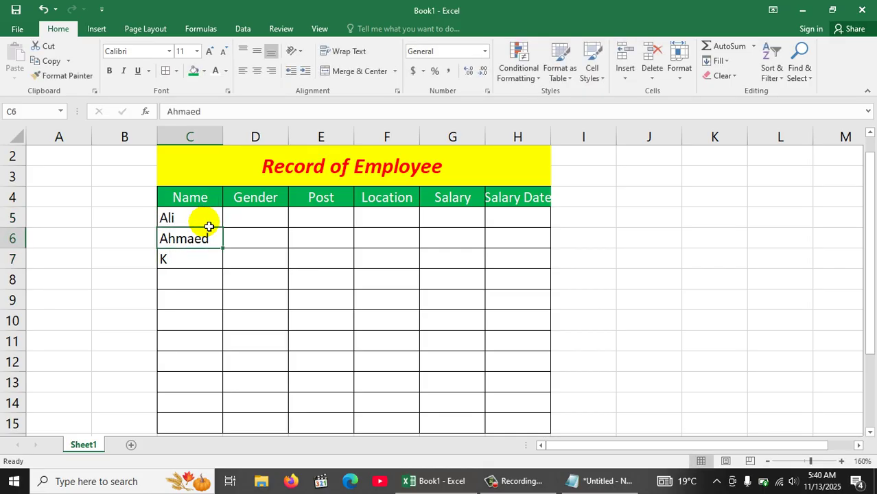
key(F2)
key(BackSpace)
key(BackSpace)
key(BackSpace)
text(ad)
key(Return)
text(Kamran)
key(Return)
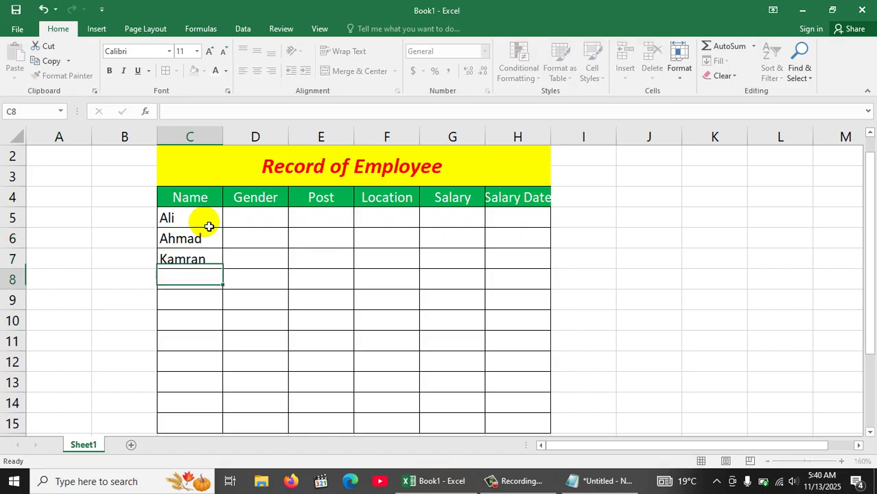
Step: Enter the next four employees' names in C8:C11 of the Name column
text(Irfan)
key(Return)
text(Javed)
key(Return)
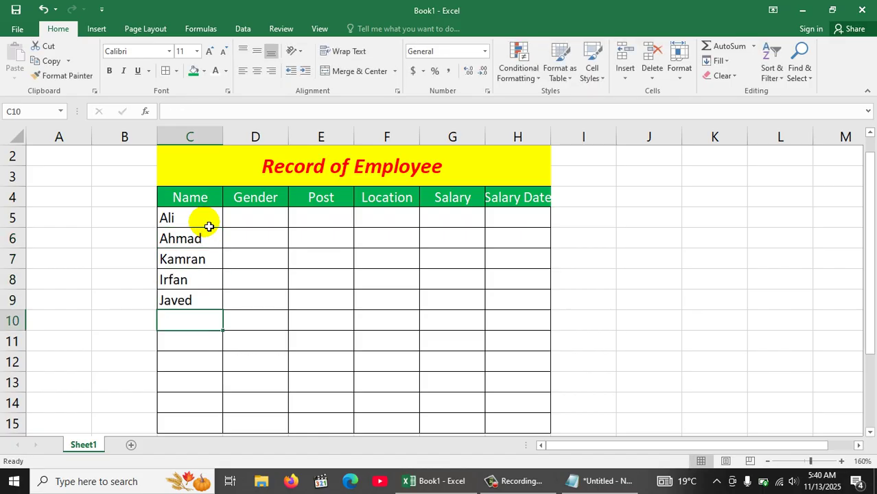
text(Nouman)
key(Return)
text(Salman)
key(Return)
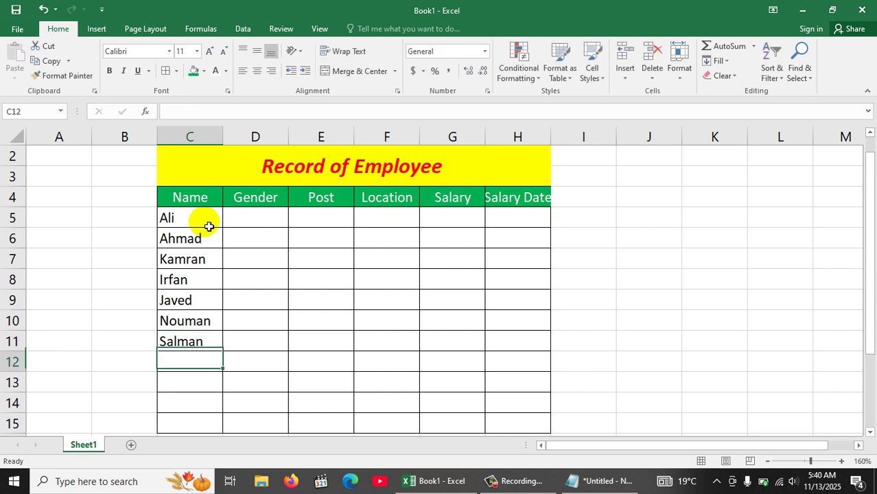
Step: Enter the last four employees' names in C12:C15 of the Name column
text(Ayesha)
key(Return)
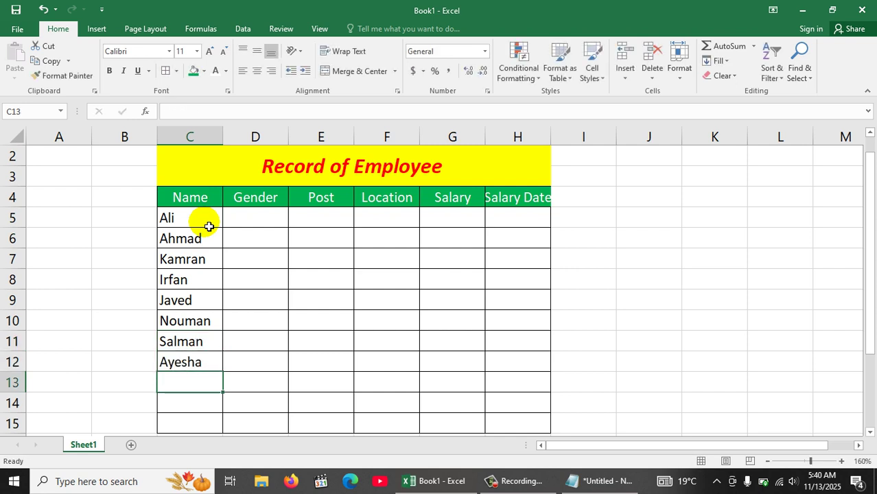
text(Amna)
key(Return)
text(Fatima)
key(Return)
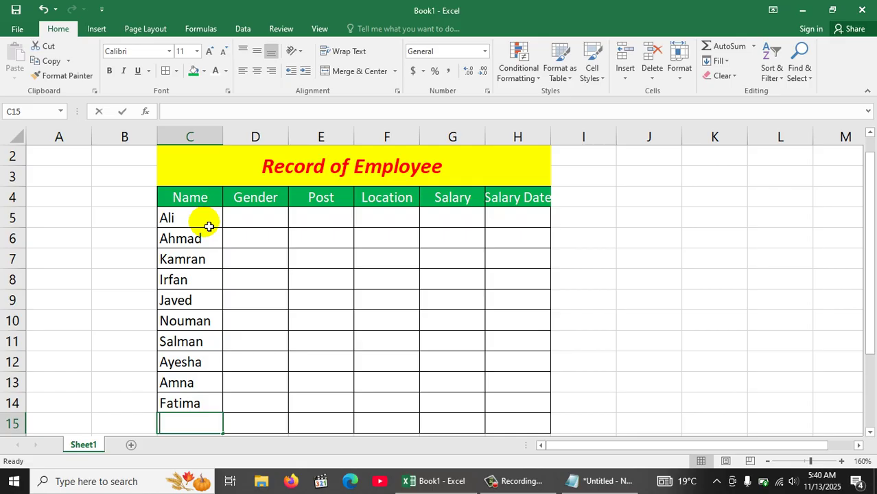
text(ALiy)
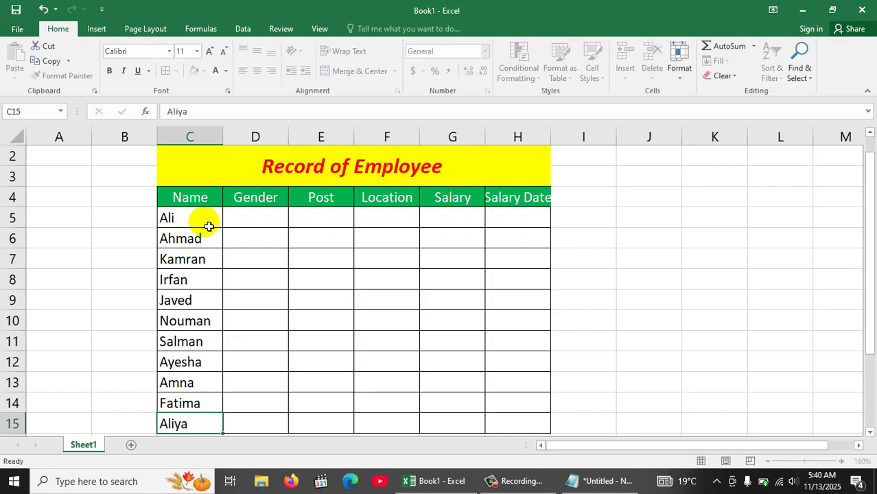
key(Return)
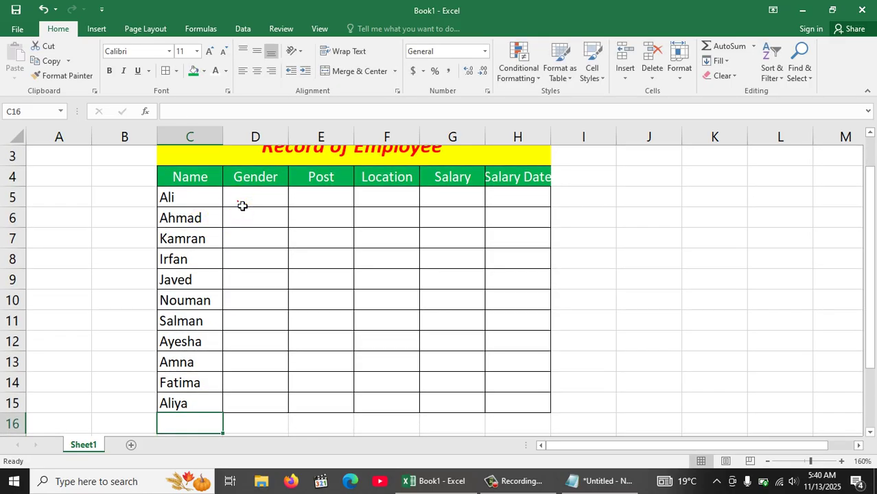
Step: Fill the Gender column with Male in D5:D11 and Female in D12:D15
drag(242, 206, 255, 322)
text(Male)
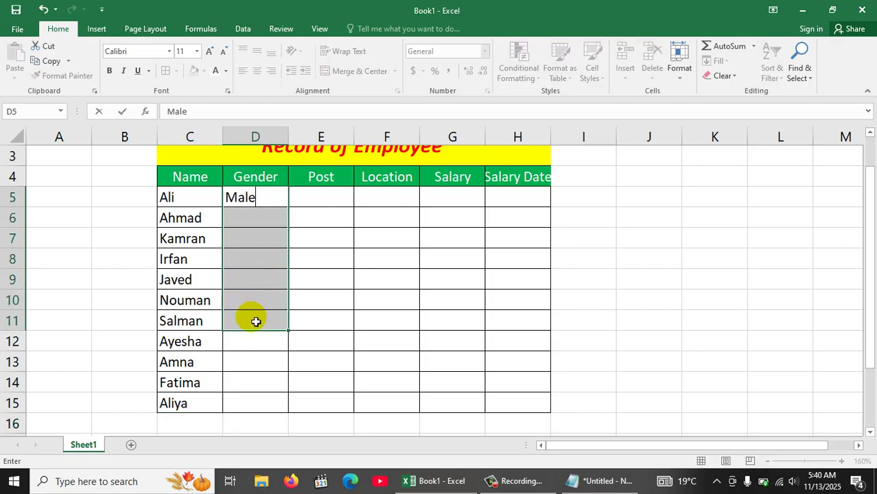
key(Down)
key(Down)
key(Down)
key(Down)
key(Down)
key(Down)
key(Down)
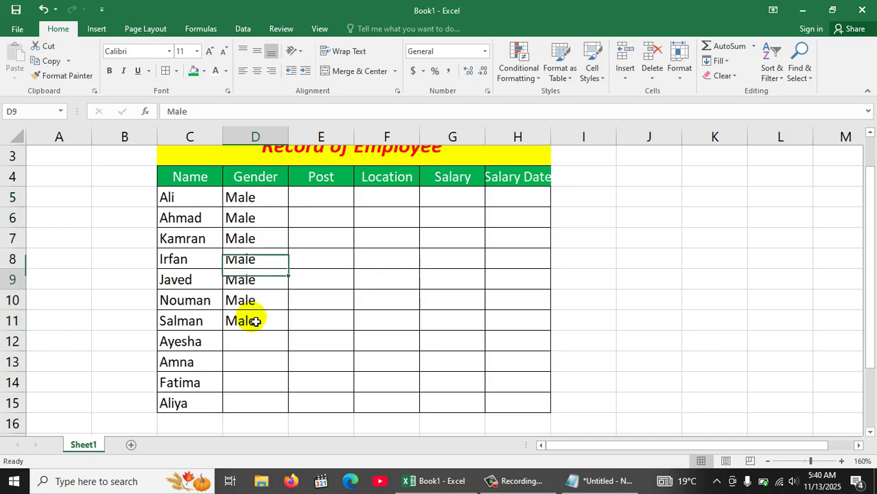
key(shift+Down)
key(shift+Down)
key(shift+Down)
text(F)
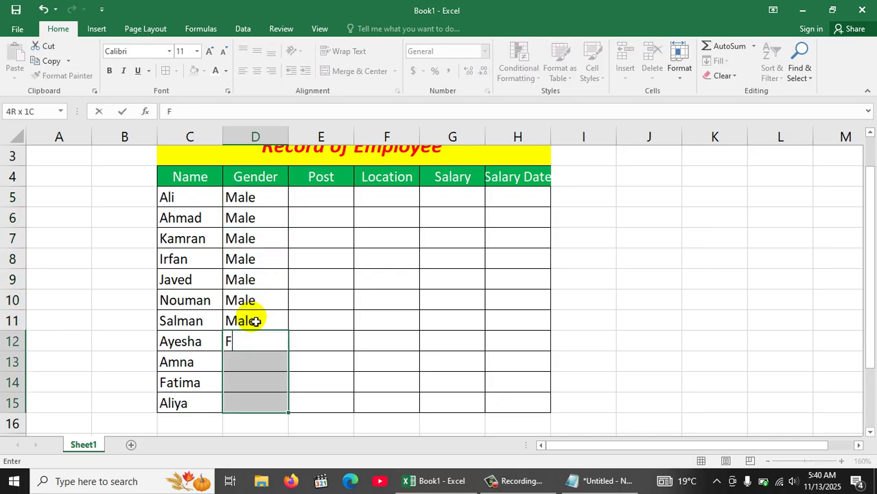
key(ctrl+Return)
Step: Enter Engineer, Doctor and Admin in cells E5:E7 of the Post column
key(Up)
key(Up)
key(Up)
key(Up)
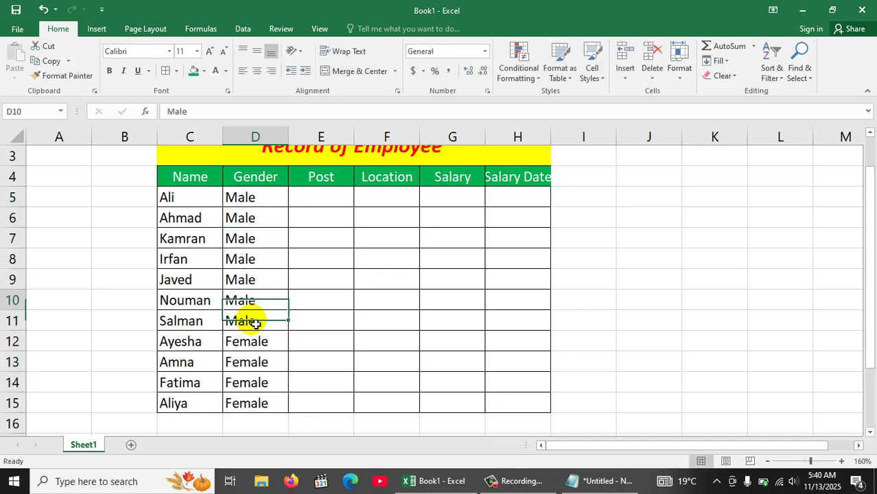
key(Up)
key(Up)
key(Up)
key(Right)
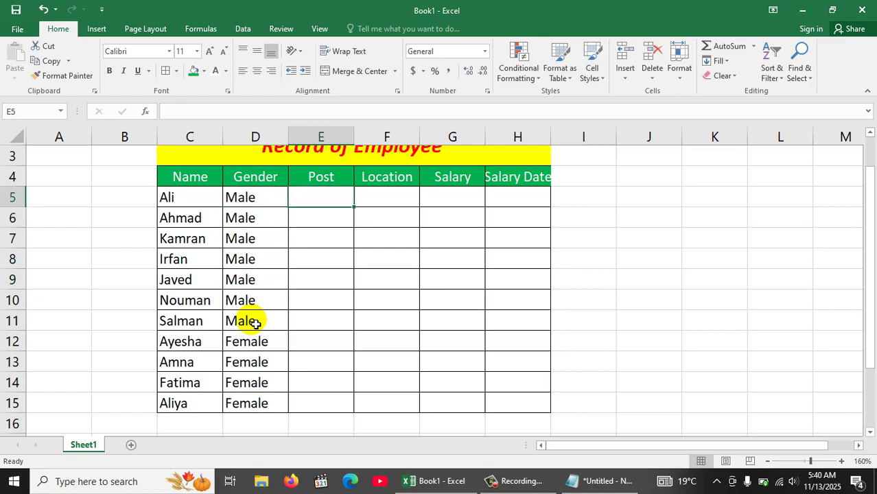
text(Engineer)
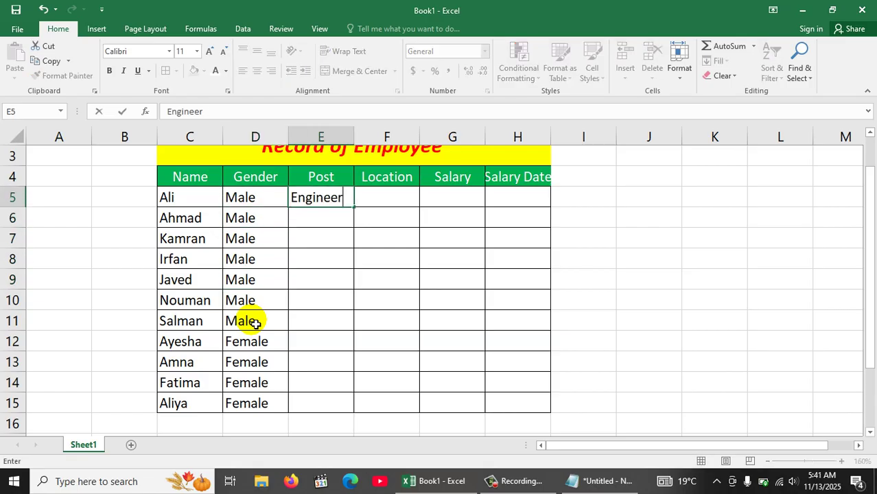
key(Return)
text(Doctor)
key(Return)
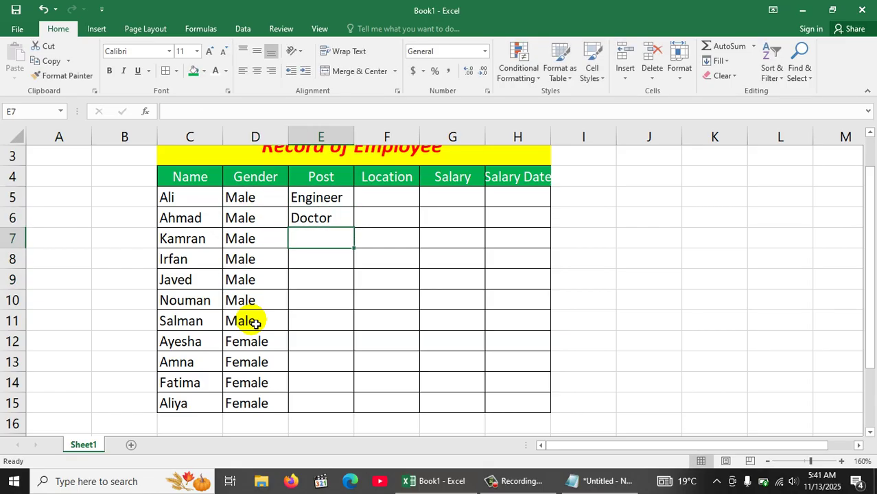
text(Admin)
key(Return)
text(\)
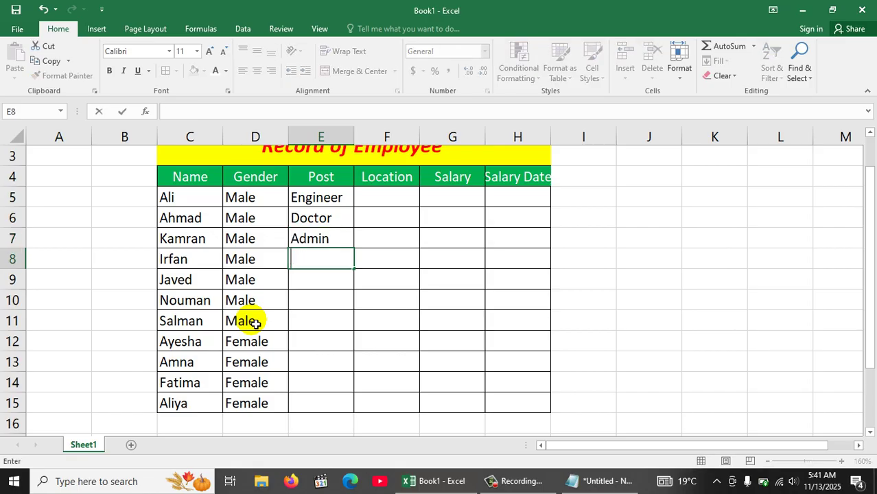
Step: Repeat the three posts from E5:E7 down the Post column through E15
right_click(315, 195)
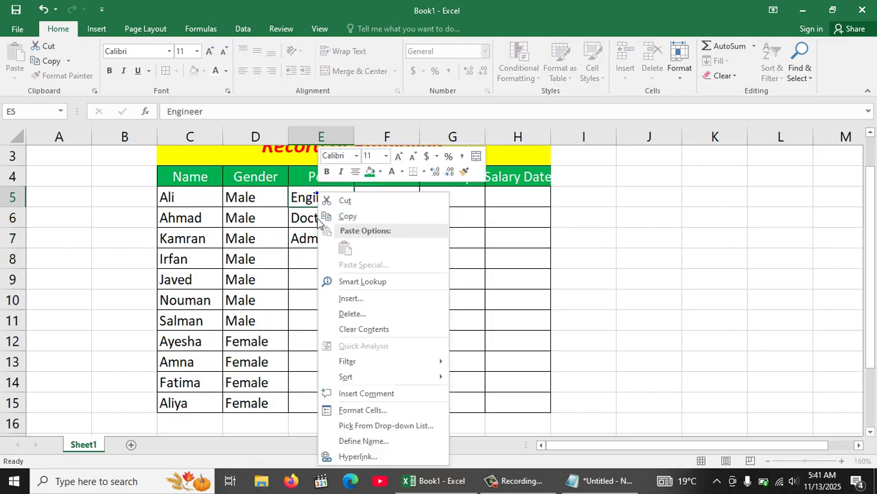
key(Escape)
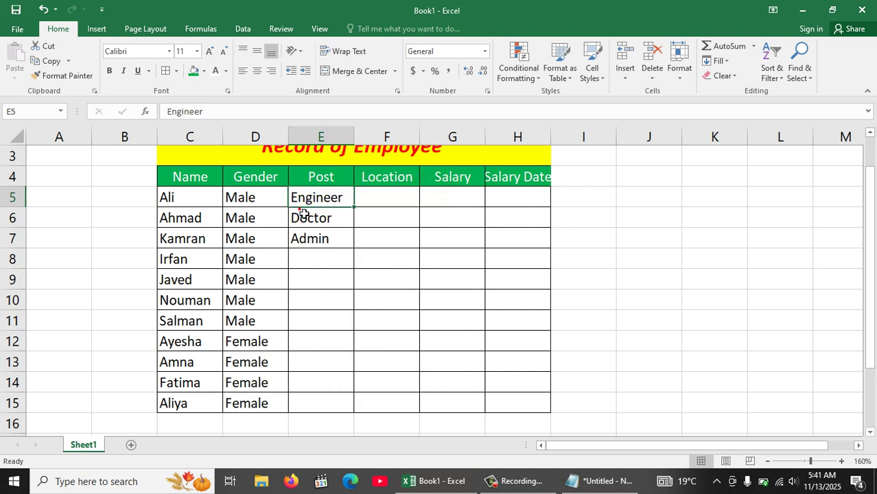
drag(302, 199, 341, 243)
double_click(356, 250)
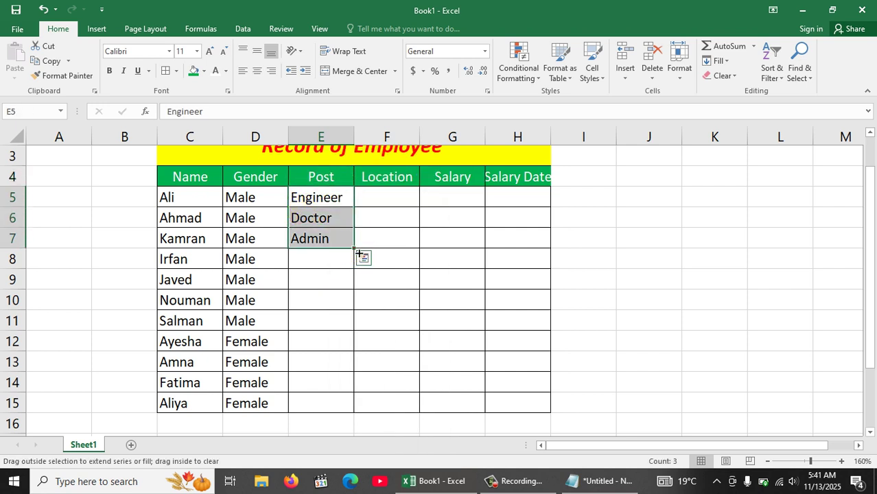
Step: Enter Peshawar in F5 and Mardan in F6 of the Location column
click(384, 195)
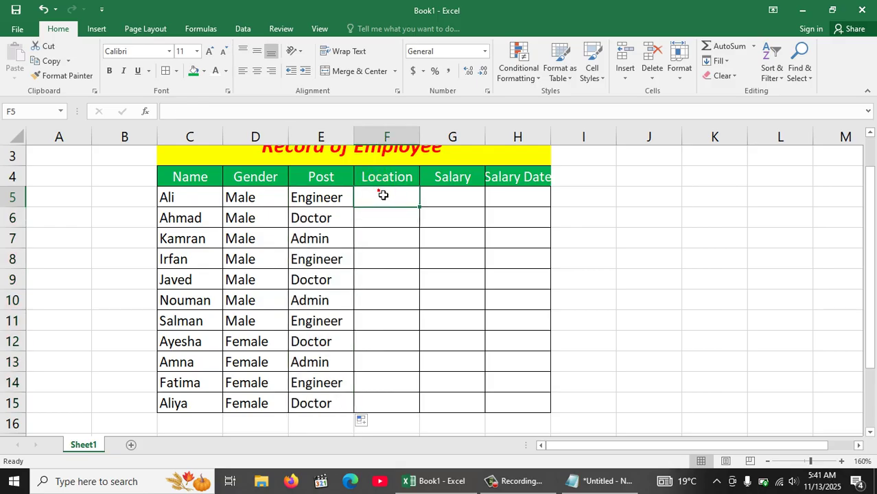
text(Peshaw)
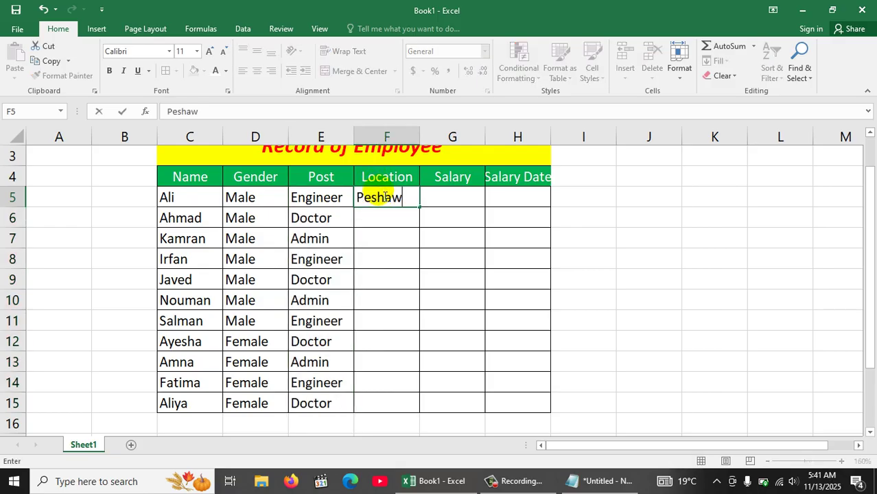
text(ar)
key(Return)
text(Mardan)
key(Return)
Step: Enter Swat in F7 and repeat the three locations in F5:F7 down the column through F15
text(Sewat)
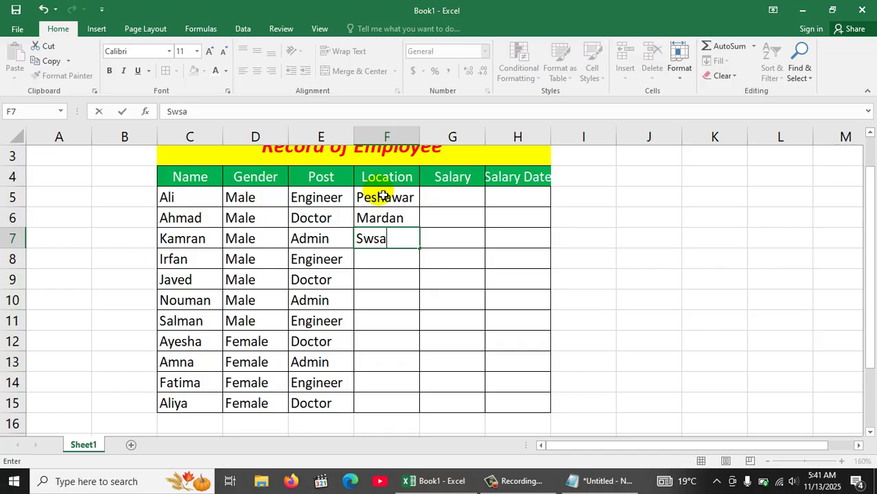
text(t)
key(Return)
key(Up)
text(Swat)
key(Return)
drag(378, 198, 378, 241)
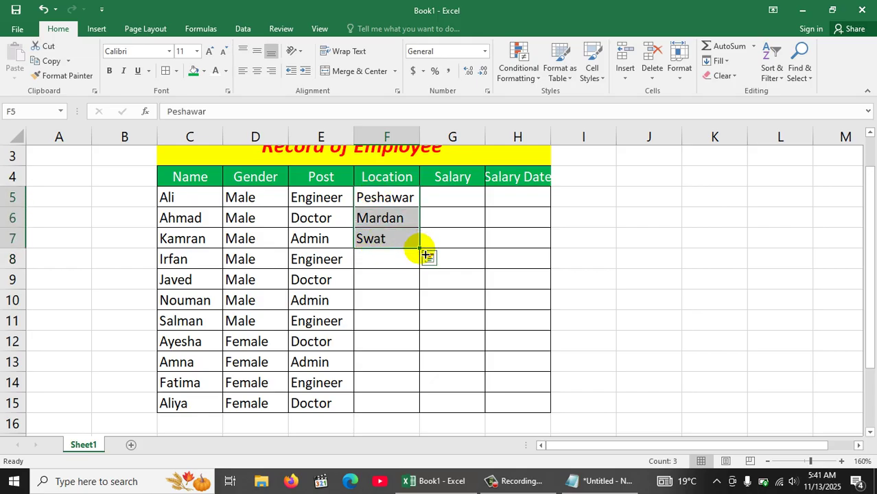
double_click(426, 255)
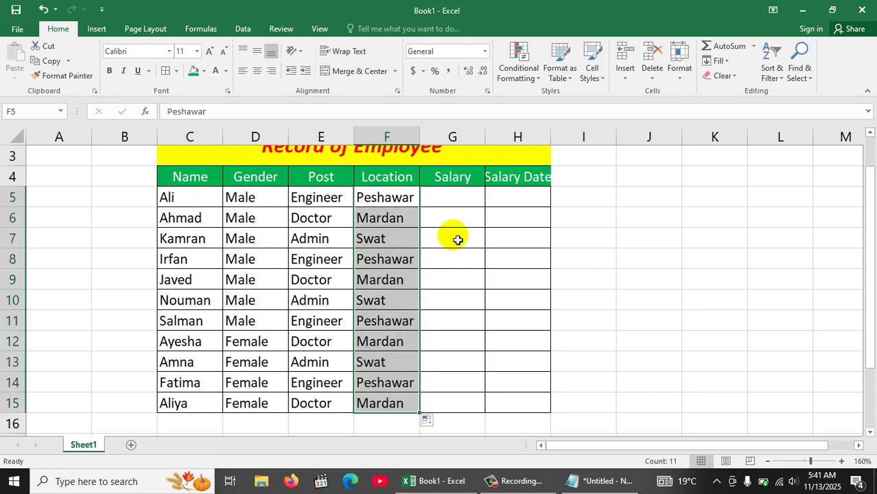
Step: Enter the salaries 20000 in G5 and 21000 in G6
click(456, 206)
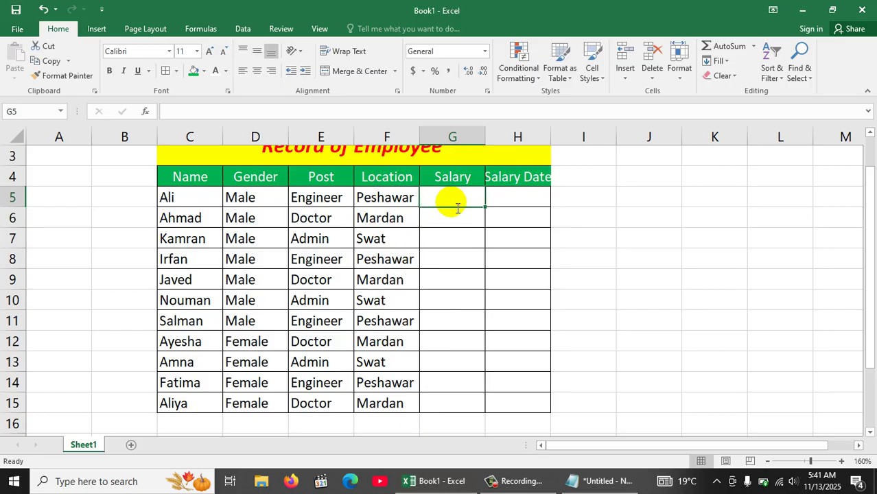
text(20000)
key(Return)
text(21)
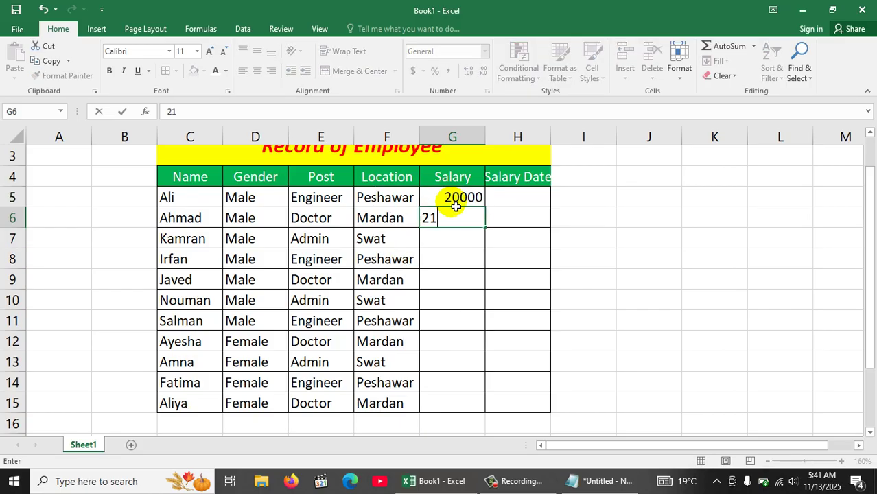
text(000)
key(Return)
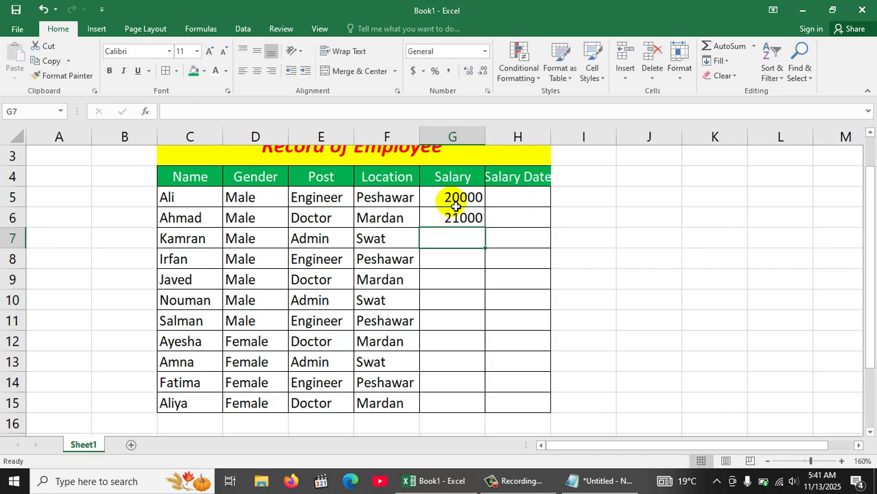
Step: Extend the salary series from G5:G6 down through G15 and centre the values horizontally
drag(447, 199, 448, 221)
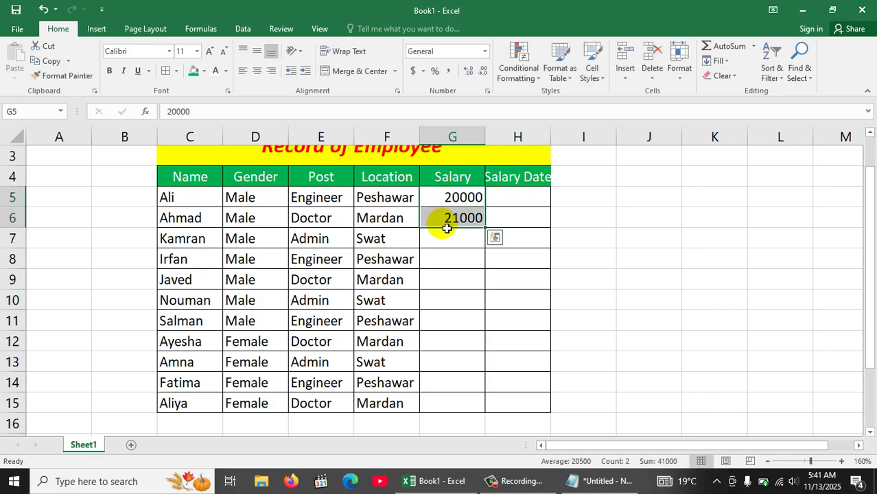
double_click(493, 235)
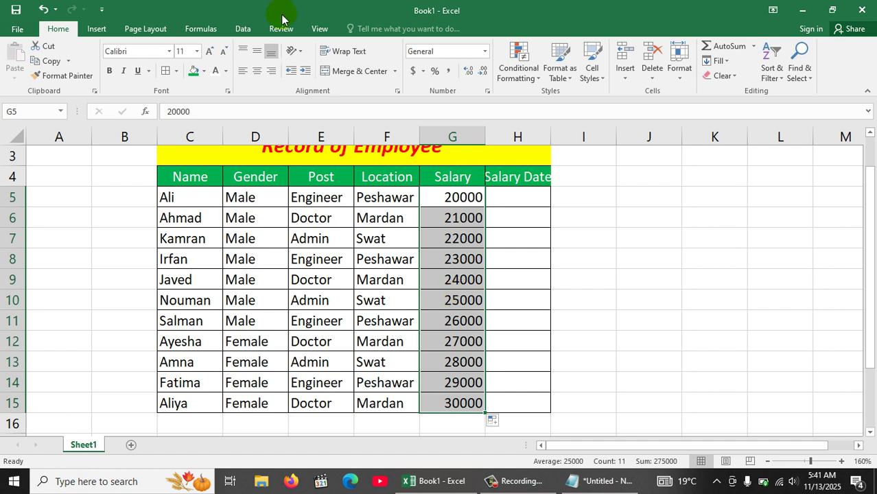
click(254, 76)
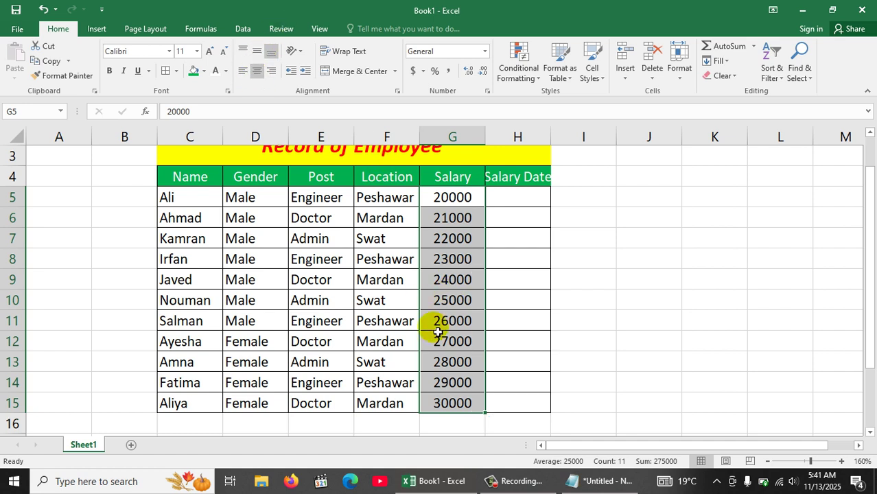
Step: Fit column H to its contents and fill H5:H15 with consecutive daily dates starting from today's date, 11/13/2025
double_click(553, 137)
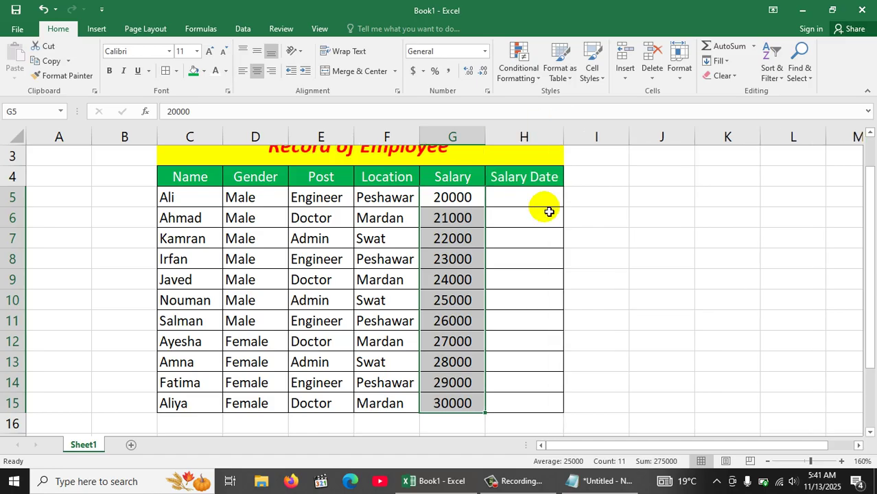
mouse_move(542, 200)
mouse_down()
mouse_move(554, 211)
mouse_move(540, 204)
mouse_up()
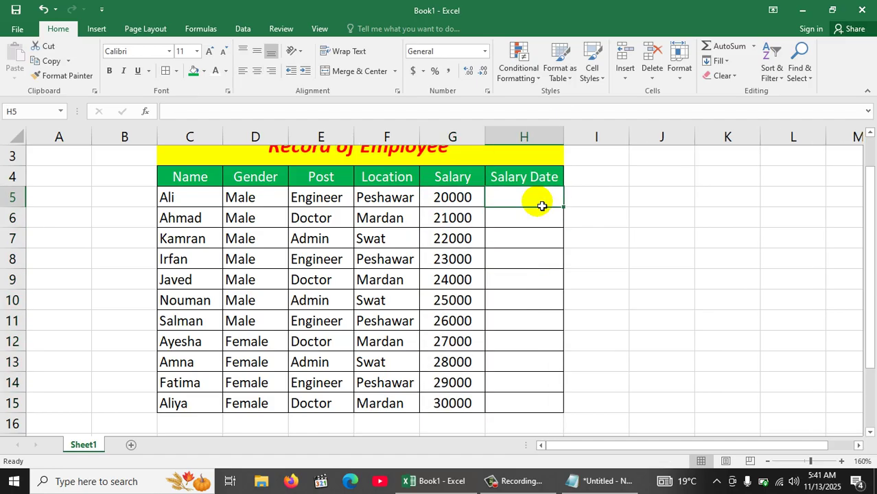
key(ctrl+semicolon)
key(Return)
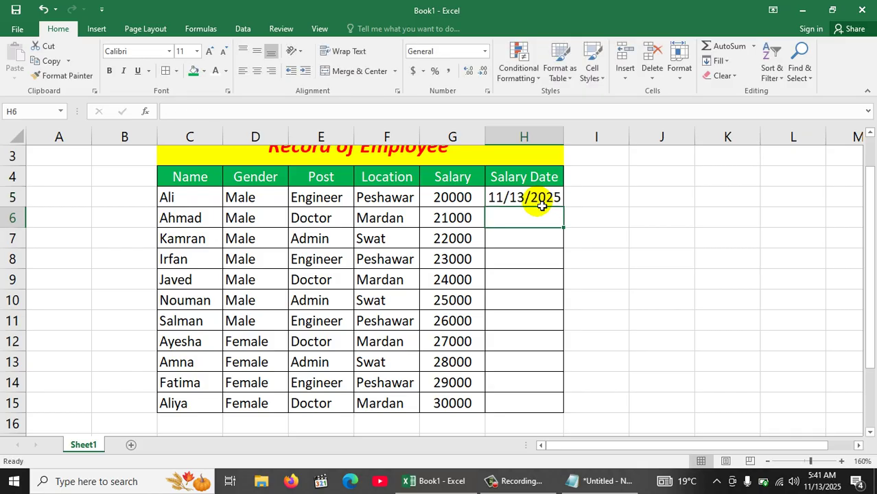
click(537, 200)
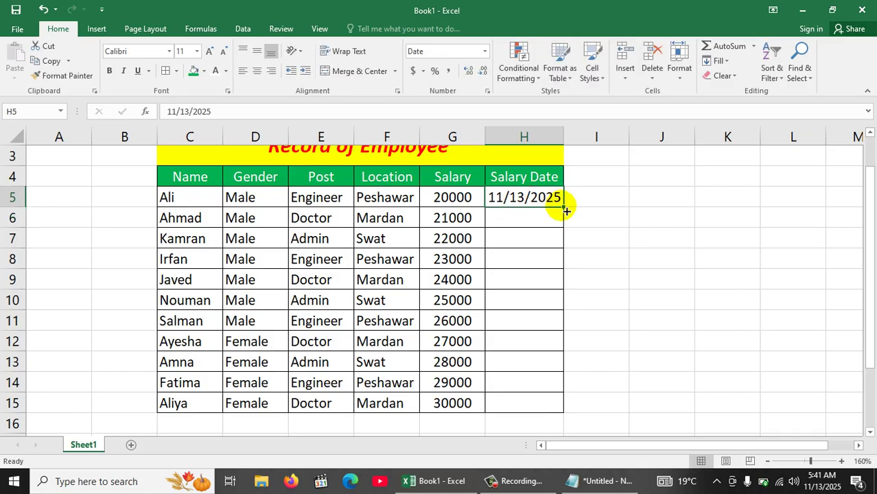
drag(567, 211, 552, 411)
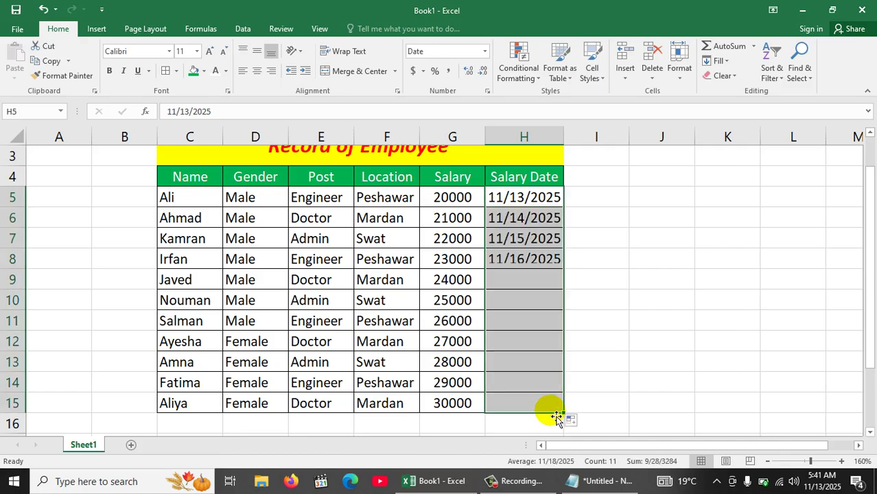
click(521, 321)
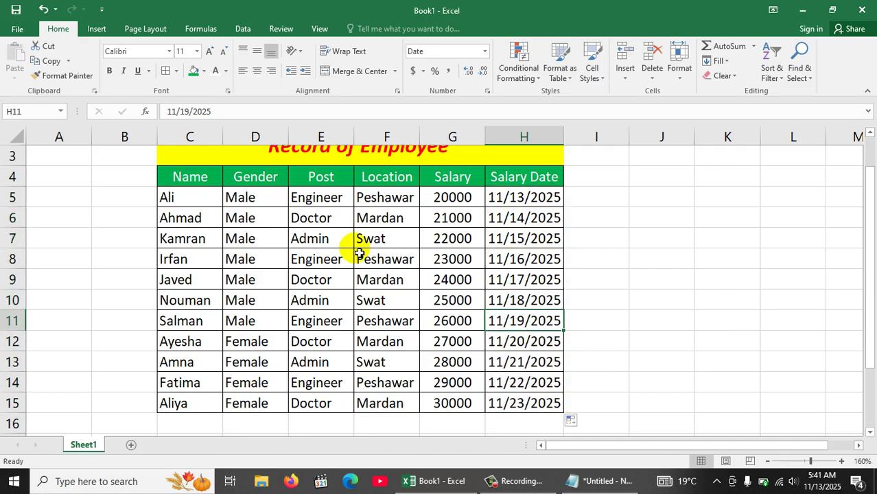
click(332, 278)
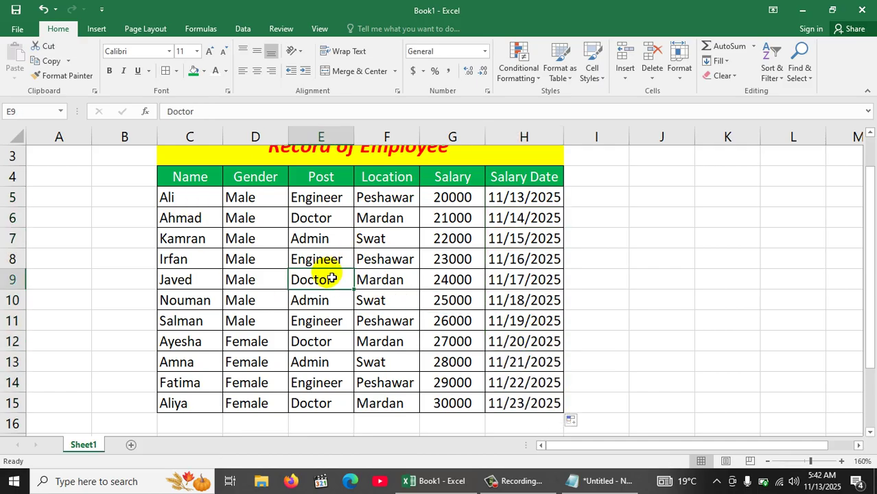
right_click(872, 236)
key(Escape)
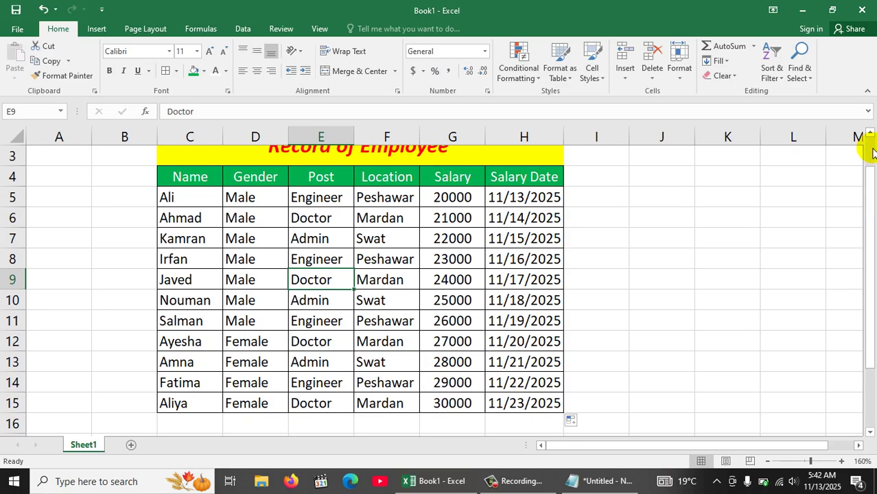
click(872, 153)
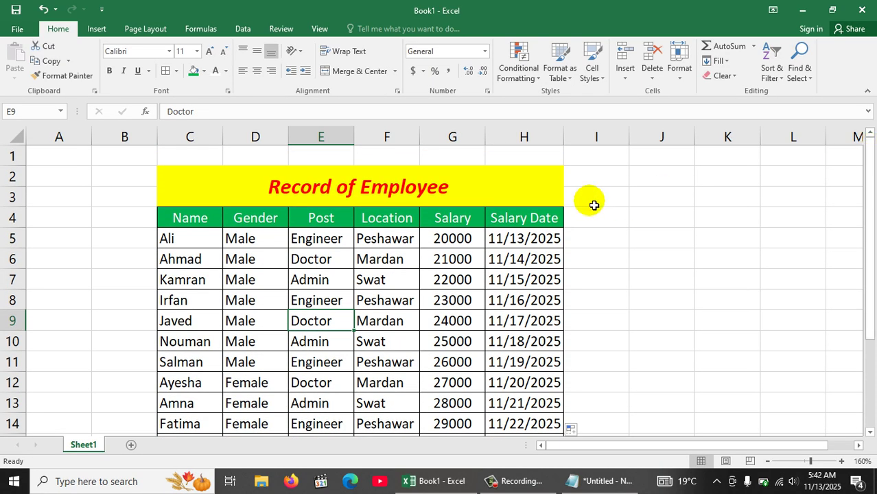
double_click(83, 446)
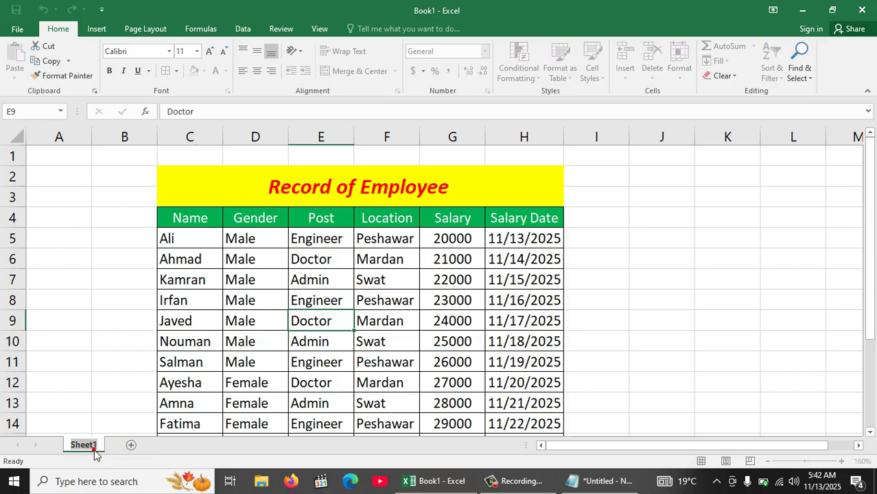
key(Return)
text(No)
click(94, 451)
key(Escape)
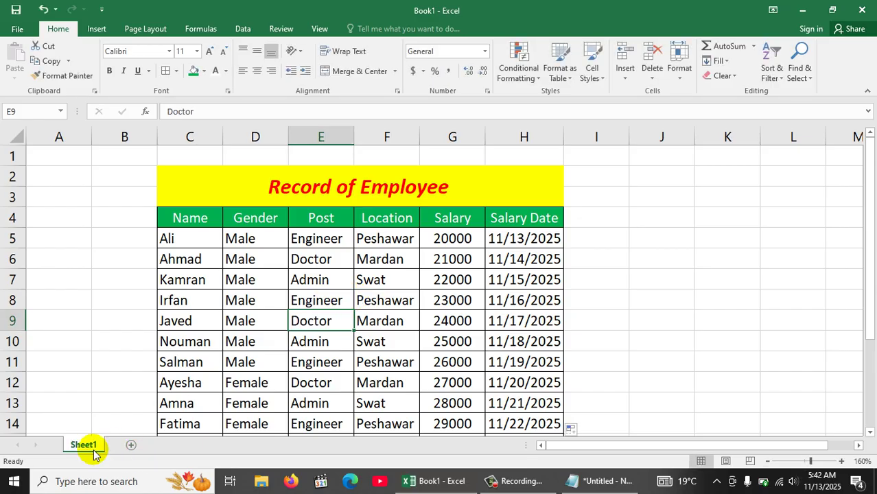
Step: Rename the Sheet1 worksheet as Normal Table
double_click(80, 448)
text(Nirmal)
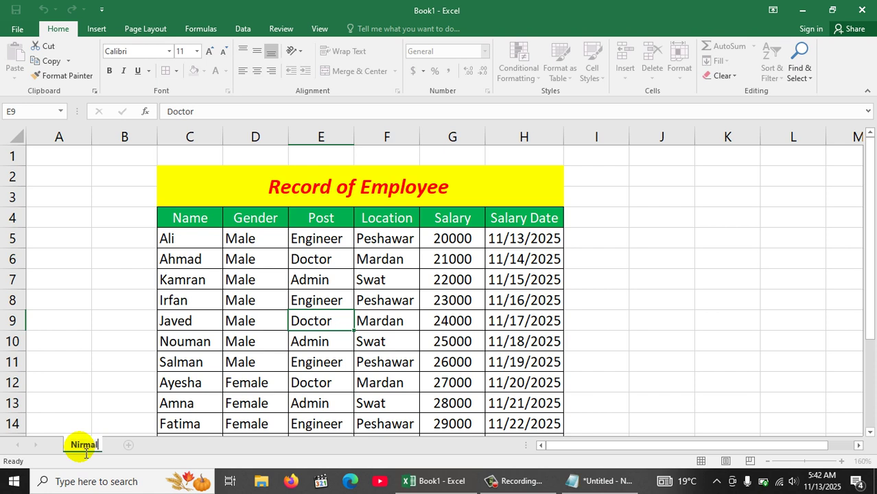
key(BackSpace)
key(BackSpace)
key(BackSpace)
key(BackSpace)
key(BackSpace)
key(BackSpace)
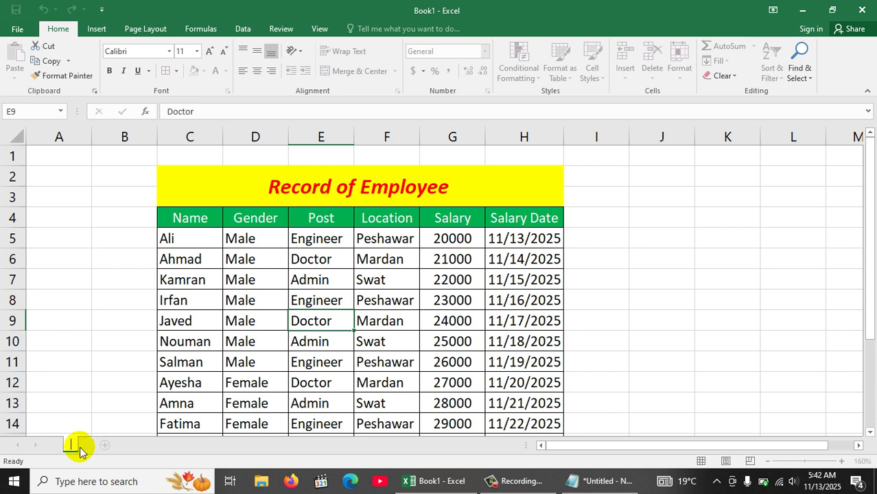
text(Normal Table)
key(Return)
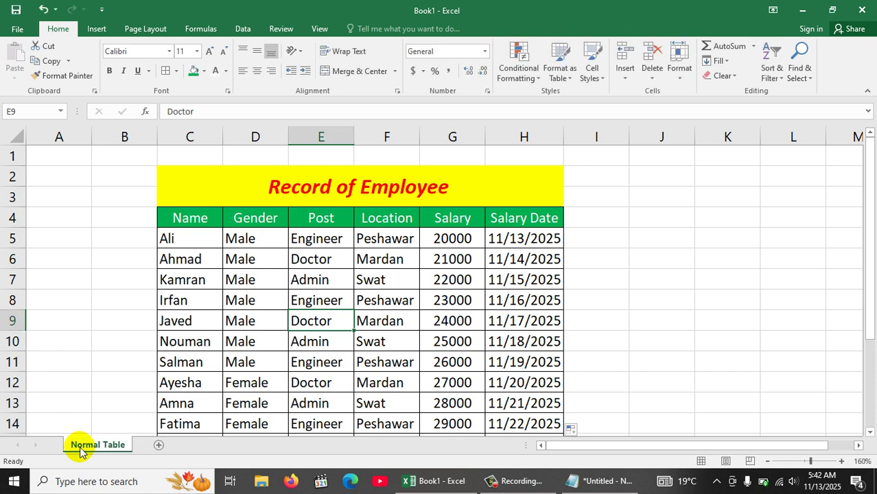
Step: Set the Normal Table worksheet's tab colour to the standard red
right_click(95, 444)
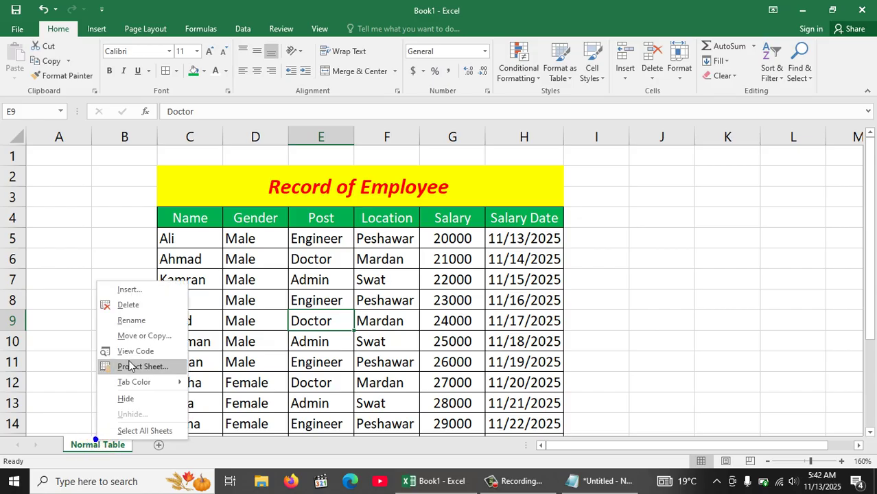
mouse_move(141, 384)
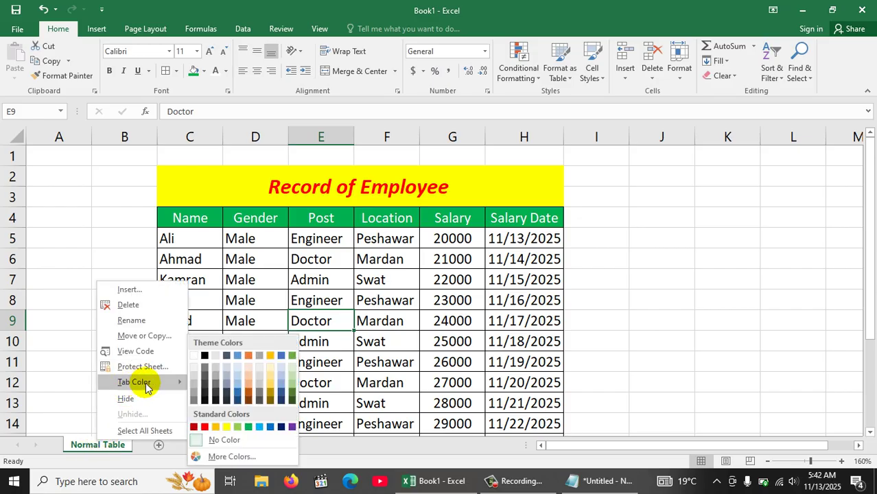
click(205, 427)
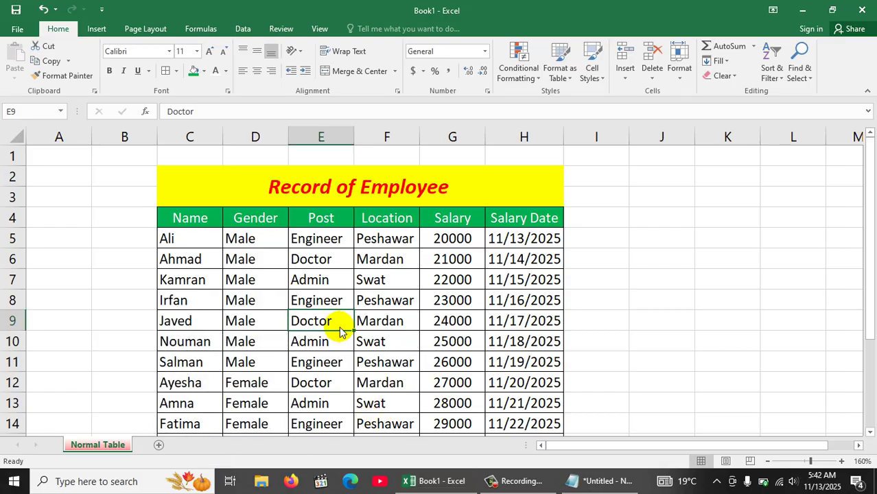
Step: Switch to Notepad and review the Insert Tab topic outline, including the Pivot Table subtopics and the summary table note
key(alt+Tab)
click(127, 100)
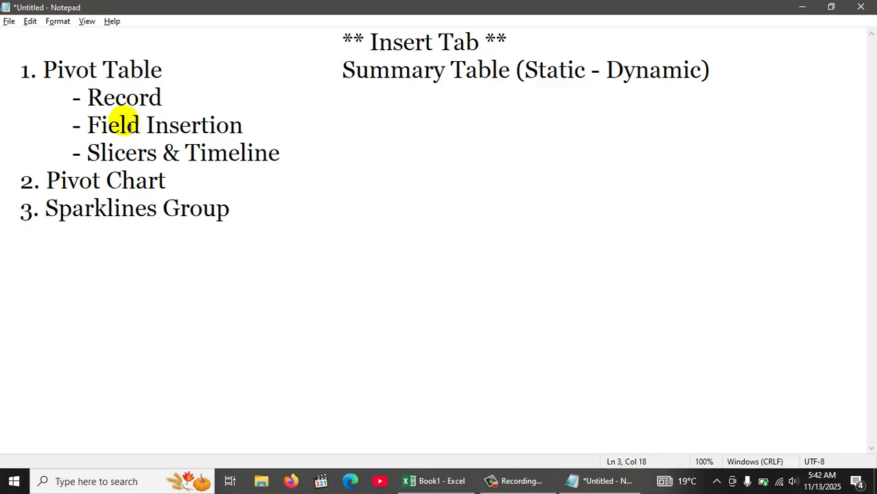
click(128, 126)
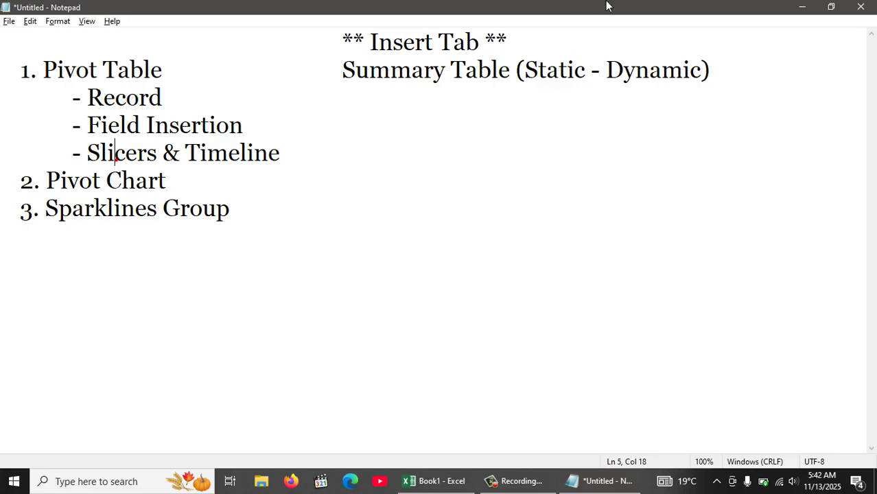
click(802, 6)
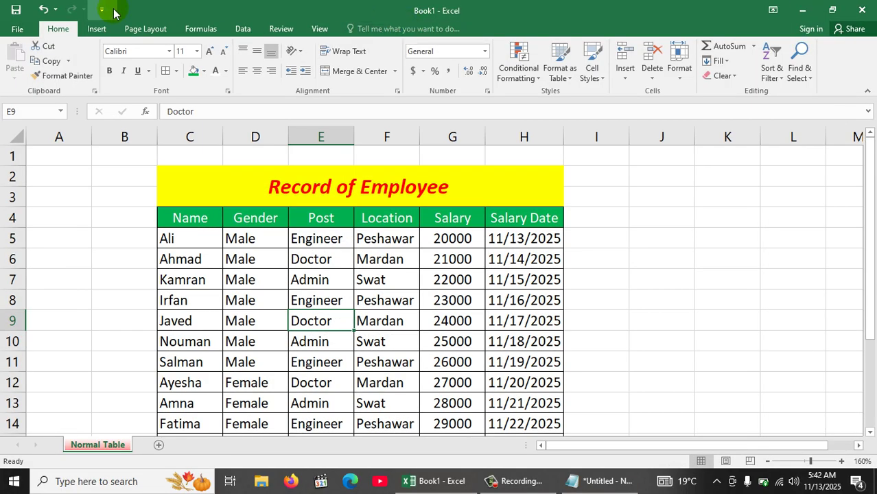
click(104, 30)
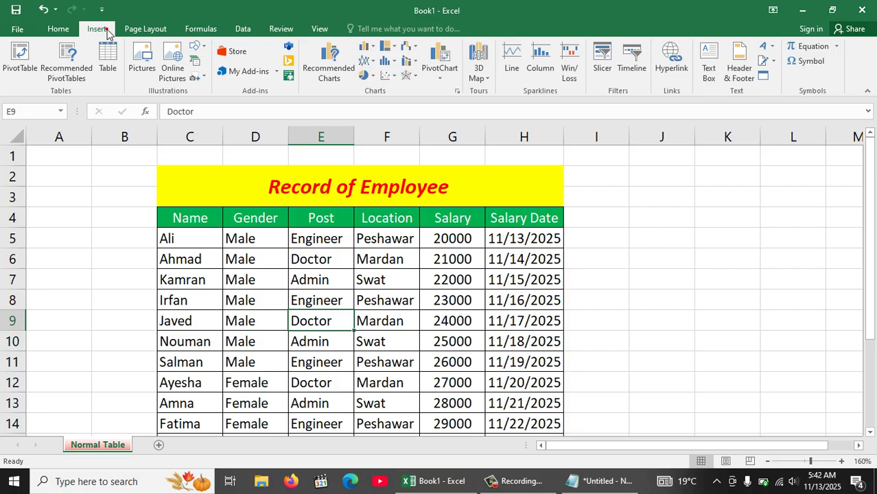
click(528, 481)
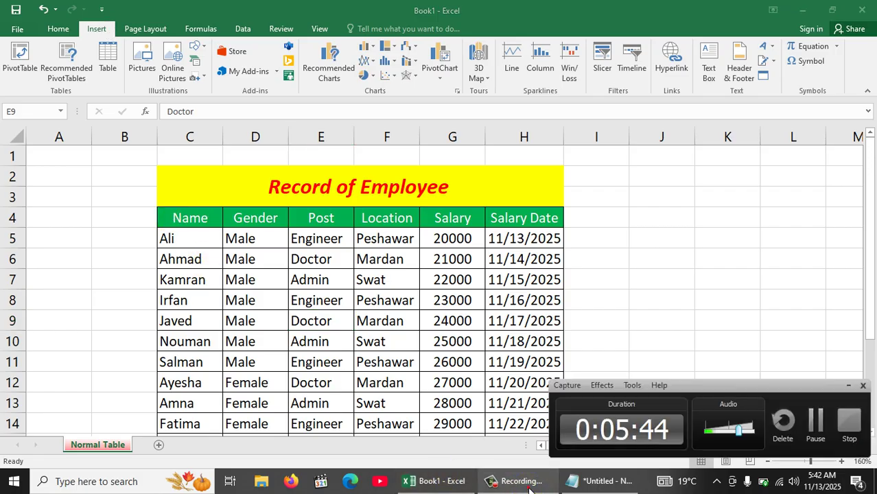
click(815, 422)
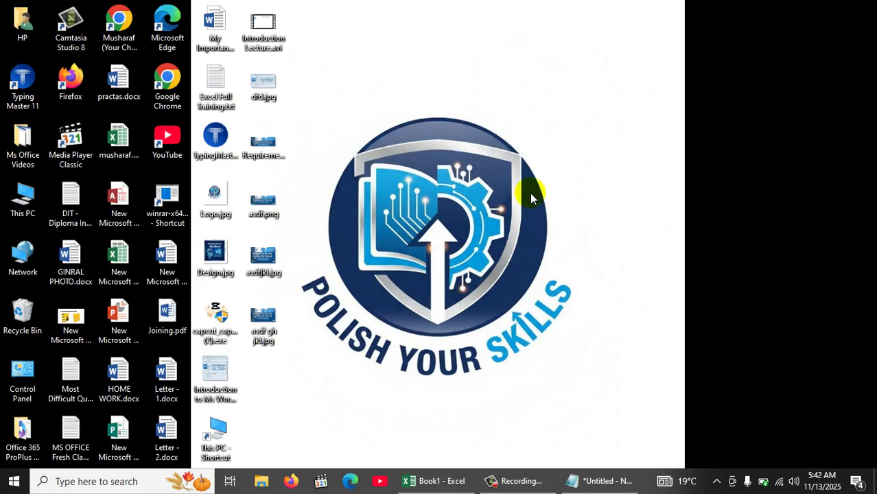
click(602, 480)
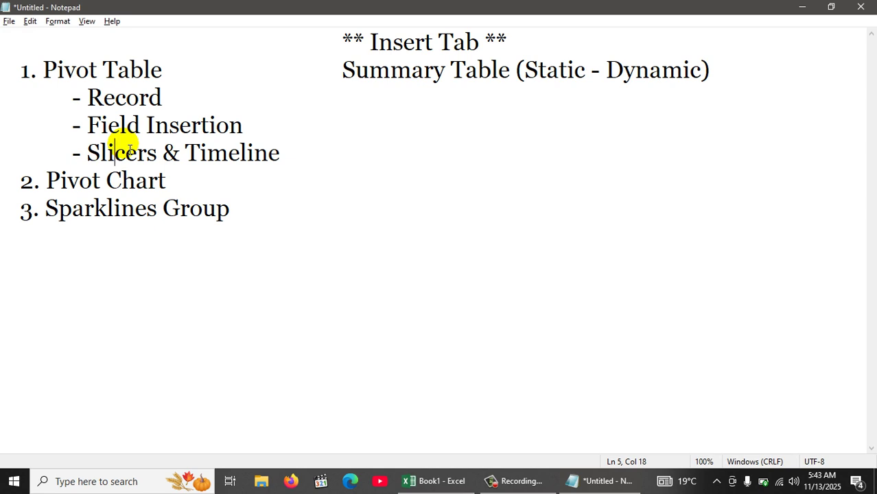
click(798, 6)
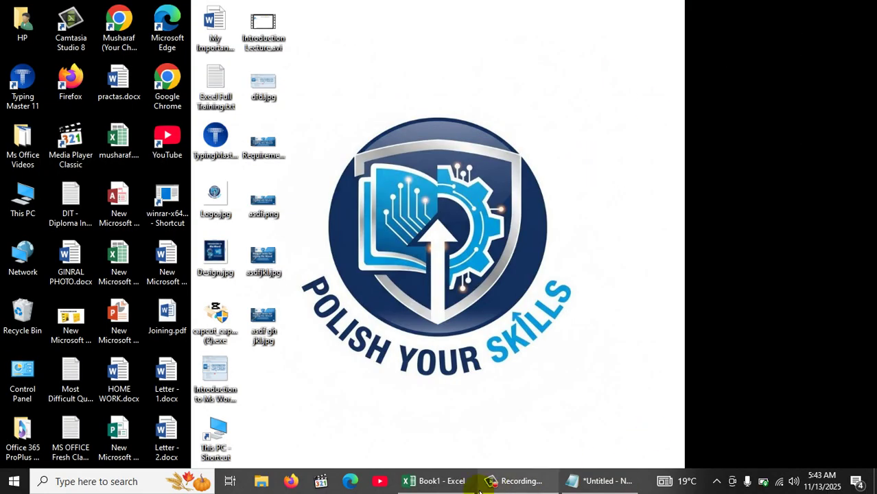
Step: Switch to the Excel workbook and create a PivotTable on a new worksheet from range C4:H15 of the Normal Table sheet
click(450, 480)
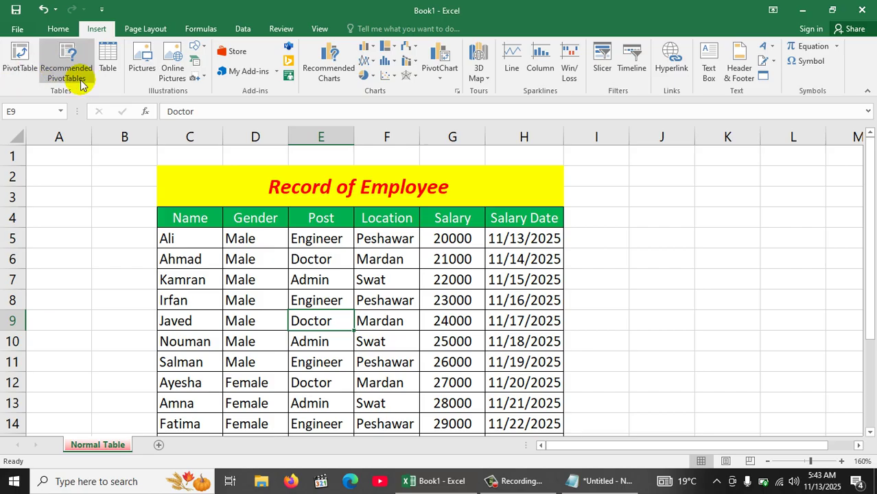
click(23, 72)
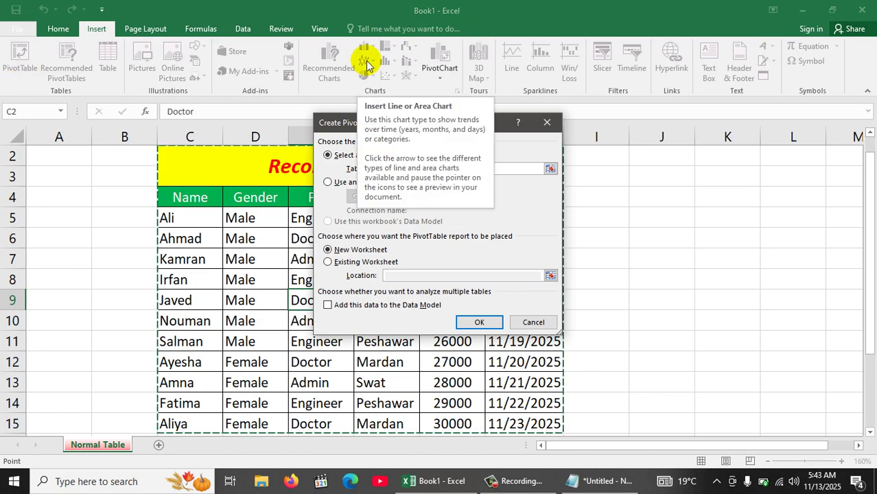
key(BackSpace)
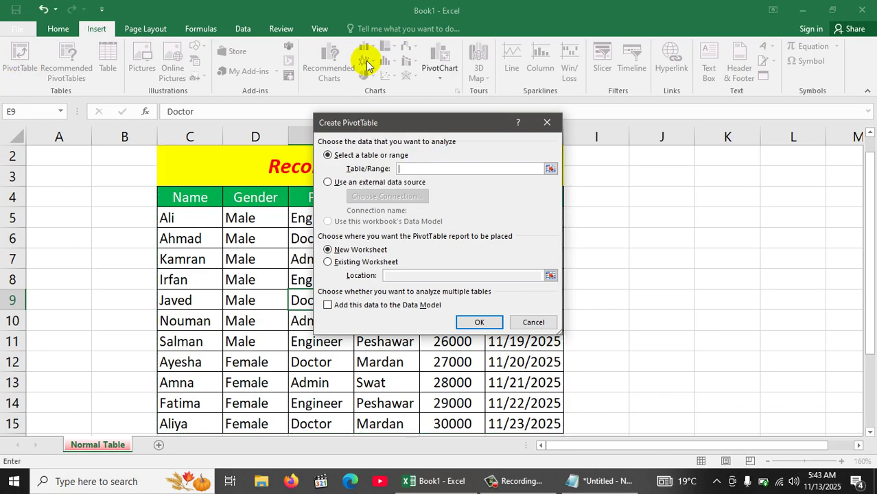
drag(199, 199, 534, 426)
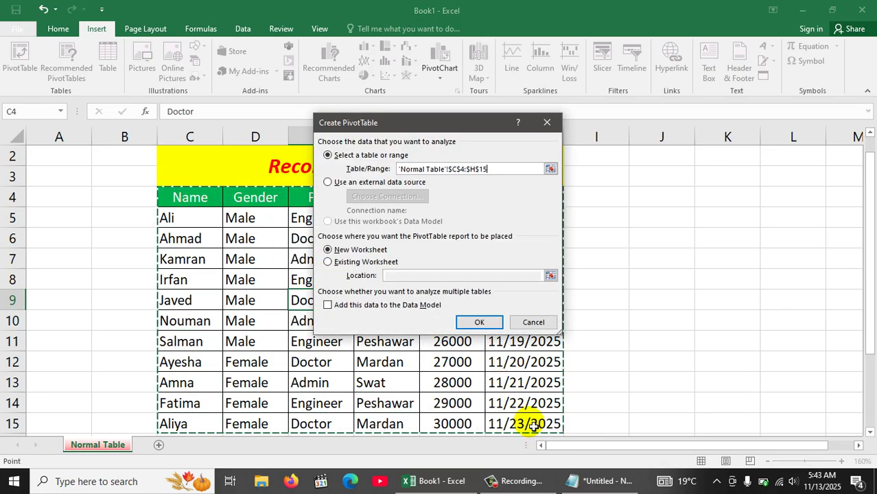
click(475, 323)
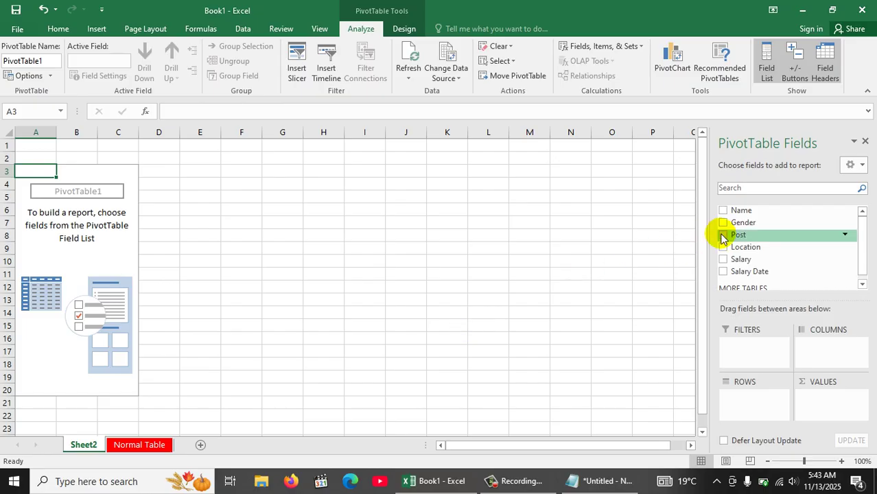
Step: Place the Name field in the PivotTable's rows and the Post and Location fields in its columns
drag(757, 211, 774, 397)
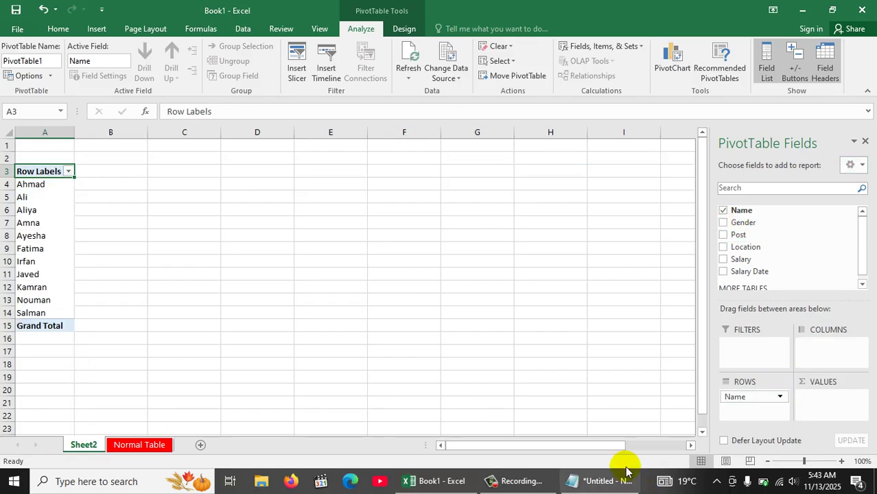
click(842, 461)
click(841, 462)
click(842, 461)
click(841, 462)
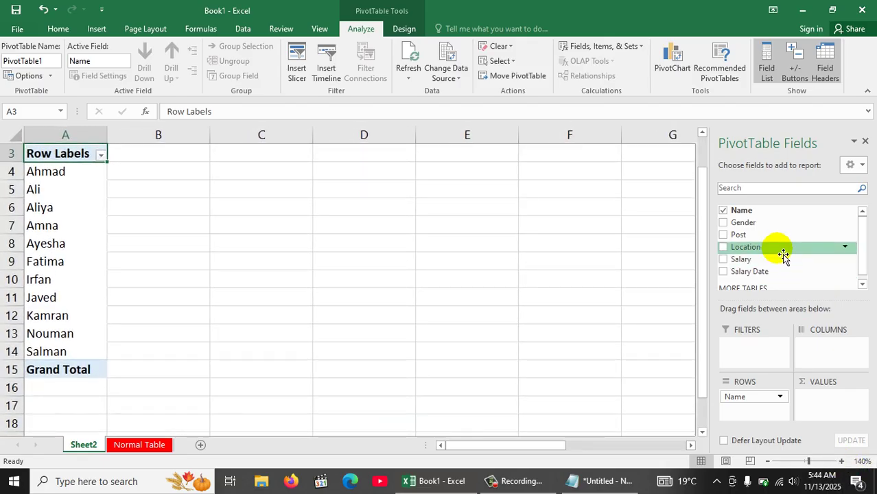
drag(769, 248, 817, 349)
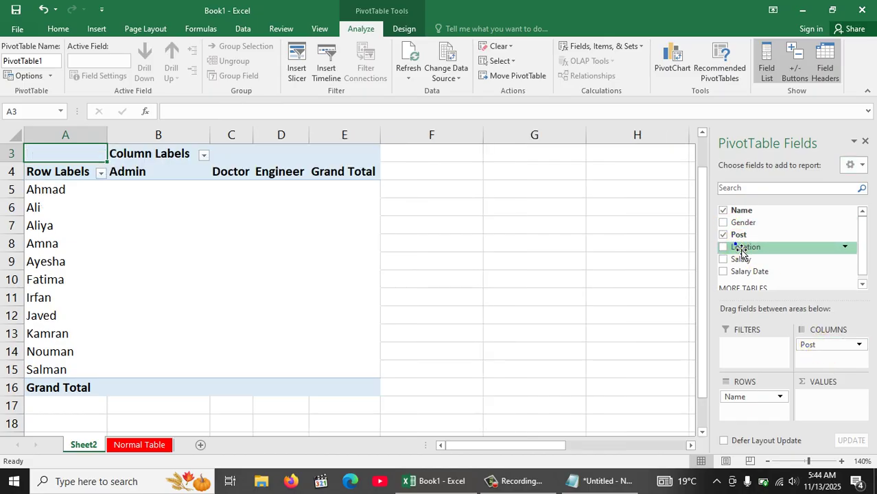
drag(741, 251, 816, 359)
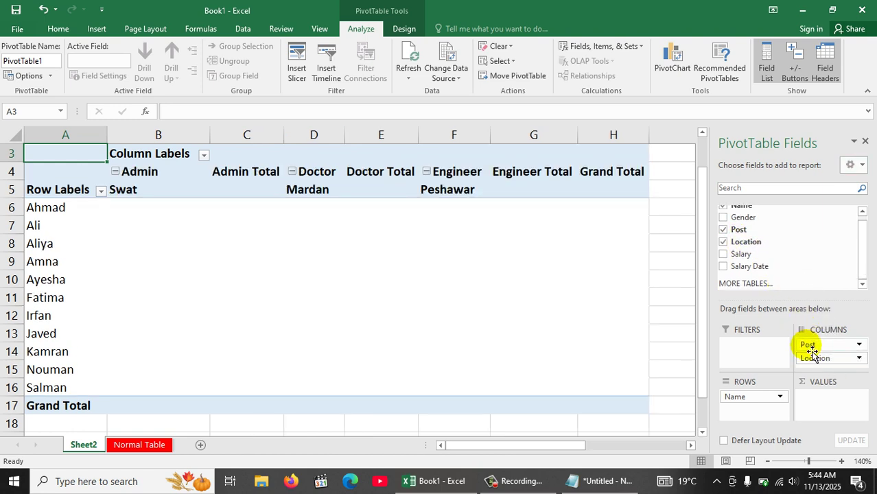
Step: Add Salary to the PivotTable's values and Salary Date to its filters, and close the field list
drag(749, 256, 814, 409)
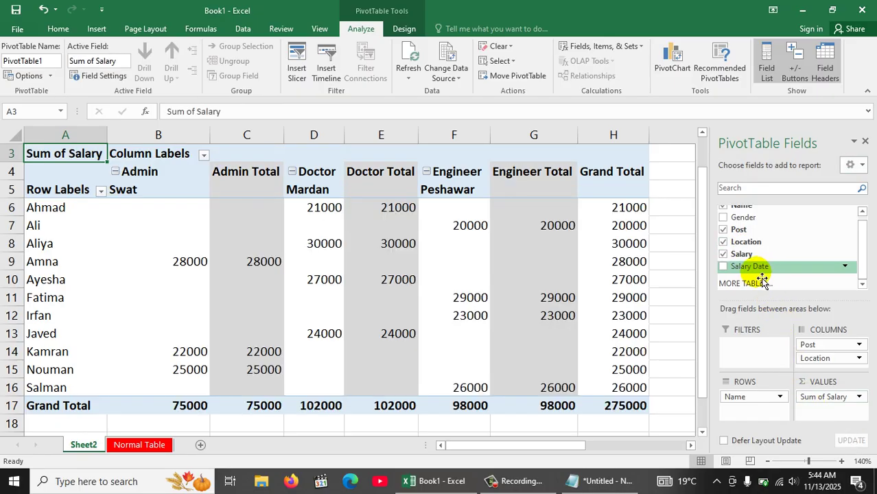
drag(755, 268, 749, 357)
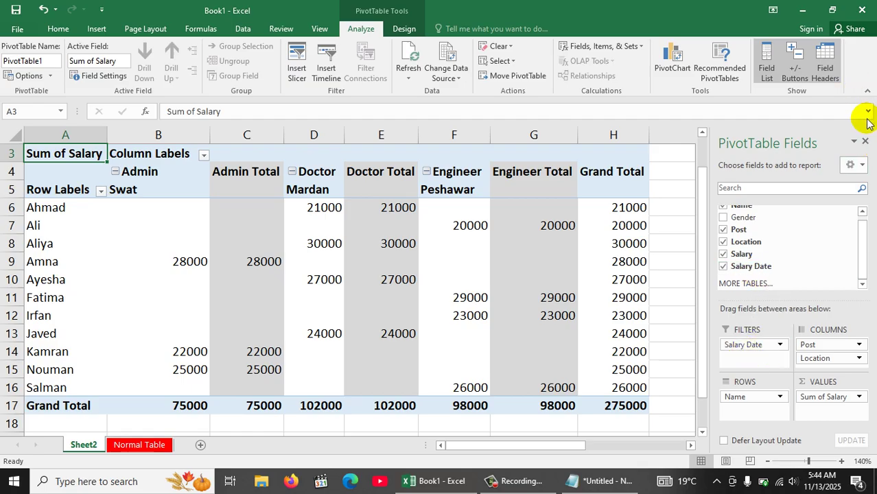
click(865, 141)
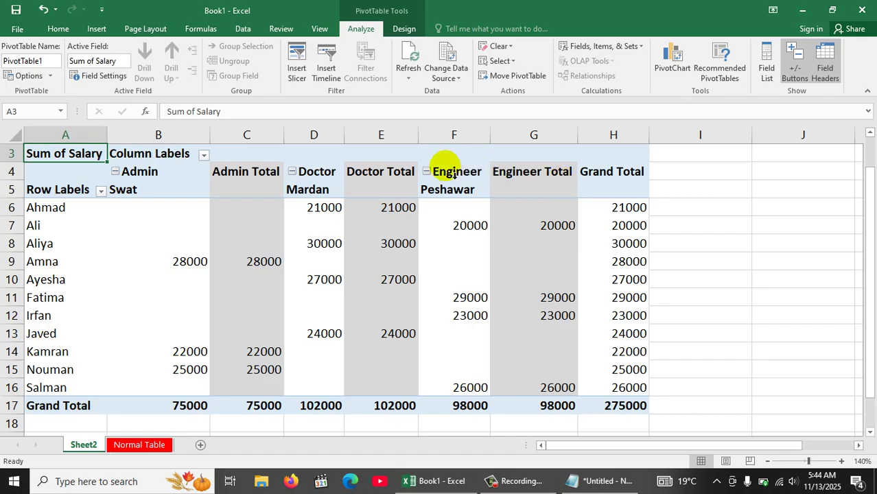
Step: Collapse the Engineer, Doctor and Admin column groups in the PivotTable
click(426, 172)
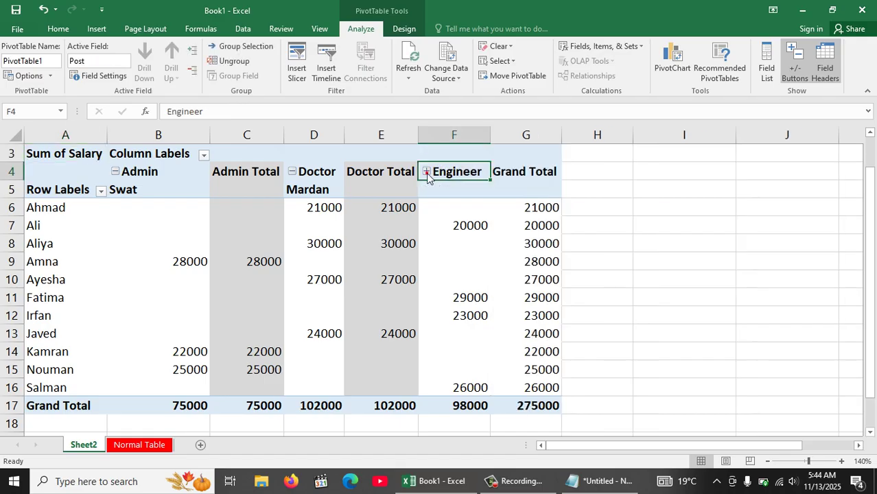
click(292, 172)
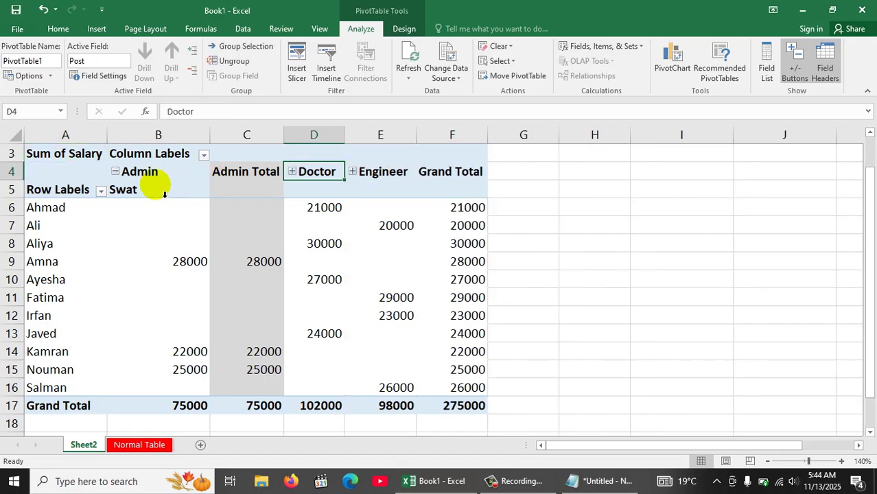
click(115, 173)
click(356, 267)
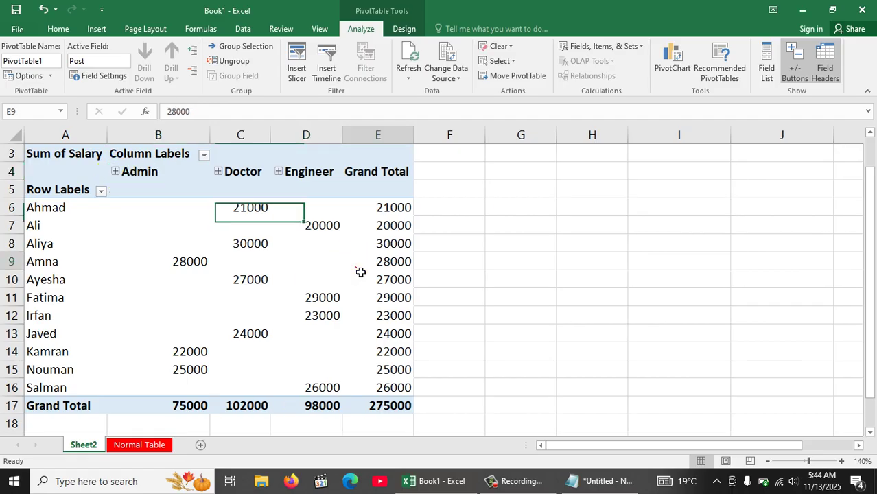
Step: Apply the medium PivotTable style with black header and total rows and a light orange body
double_click(414, 25)
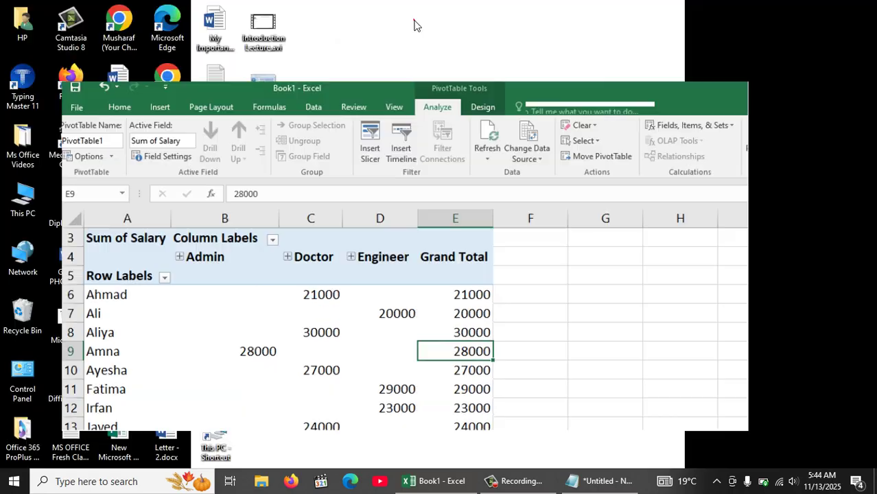
drag(577, 104, 481, 6)
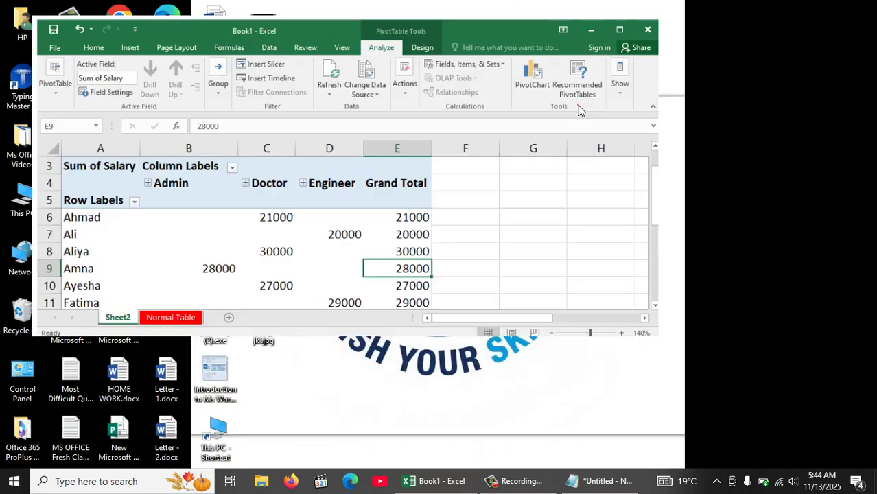
click(404, 29)
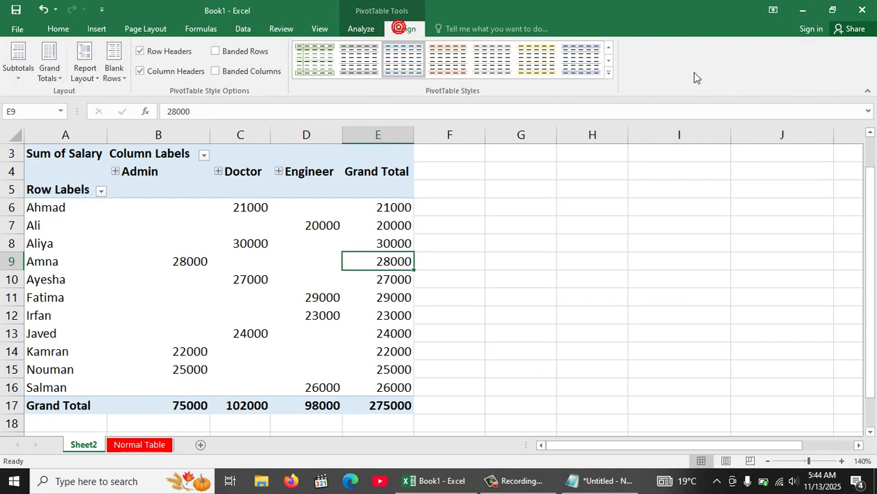
click(608, 73)
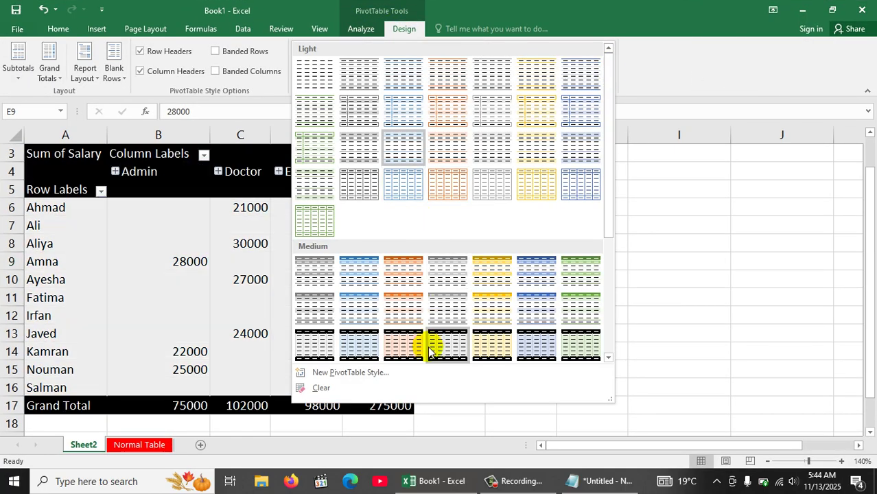
click(416, 348)
click(523, 261)
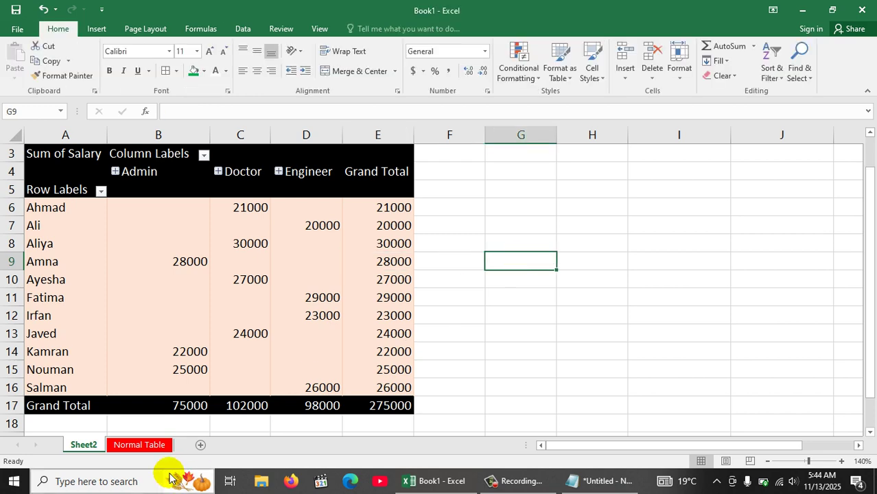
Step: Rename the Sheet2 worksheet holding the PivotTable as Summary Table
click(130, 446)
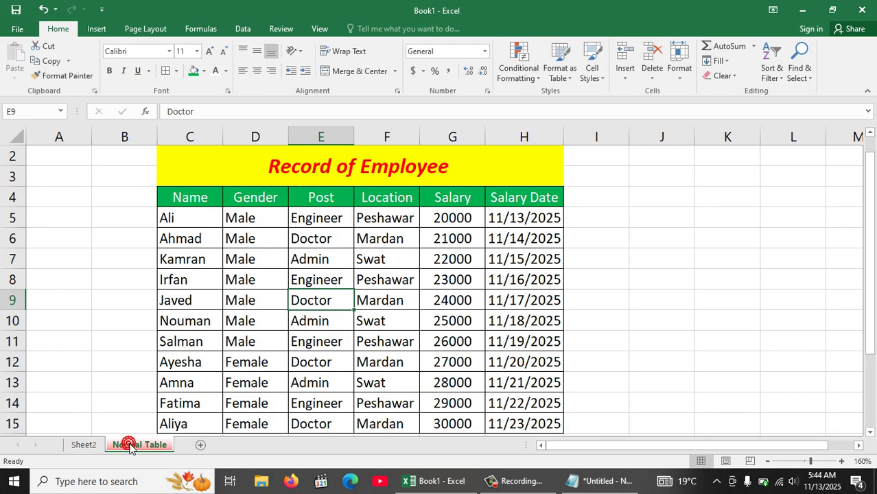
click(95, 445)
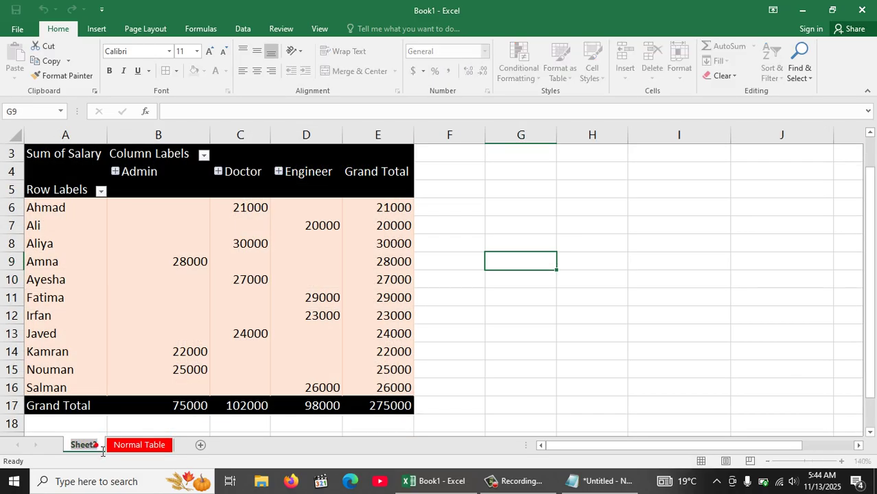
text(Summar)
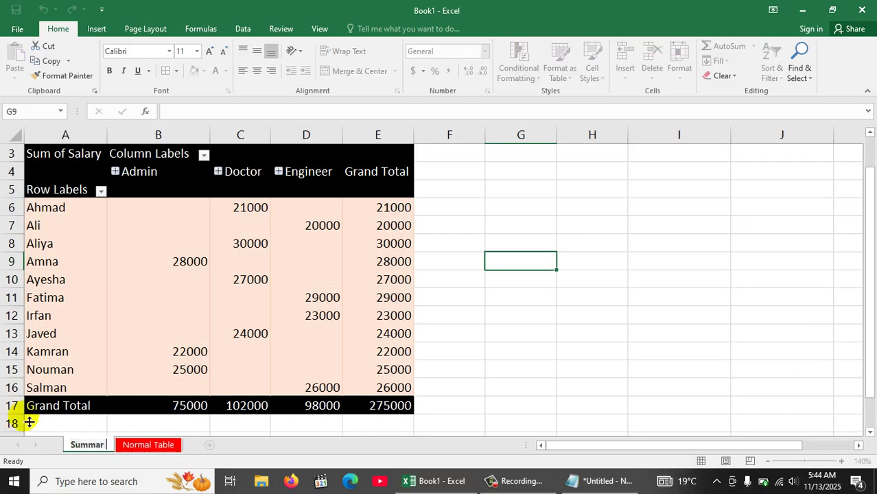
text(y Table)
key(Return)
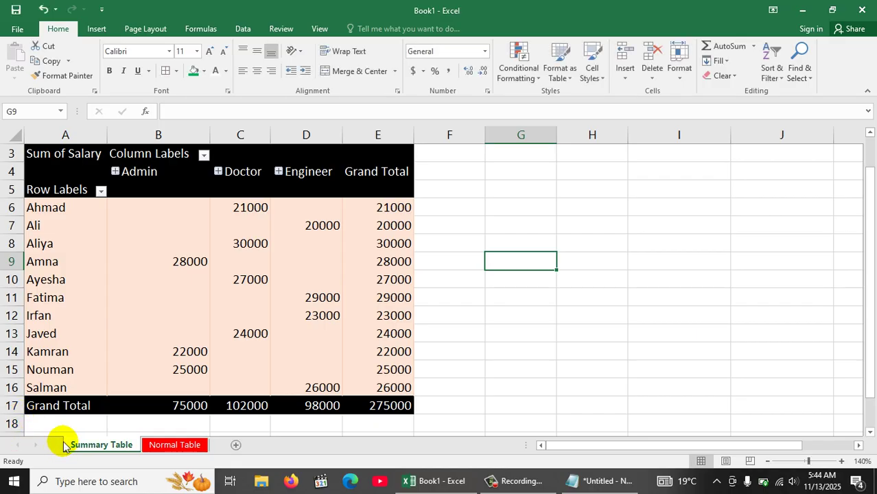
Step: Set the Summary Table sheet's tab colour to the standard yellow
right_click(102, 436)
right_click(105, 445)
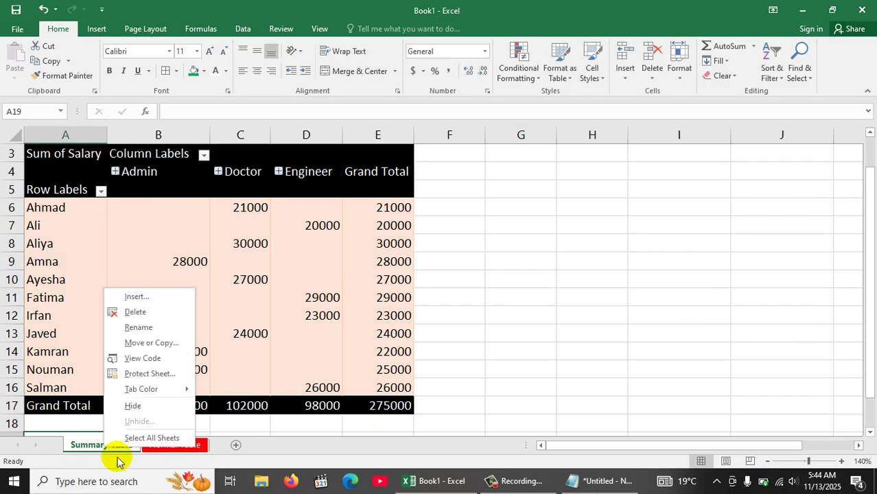
mouse_move(139, 389)
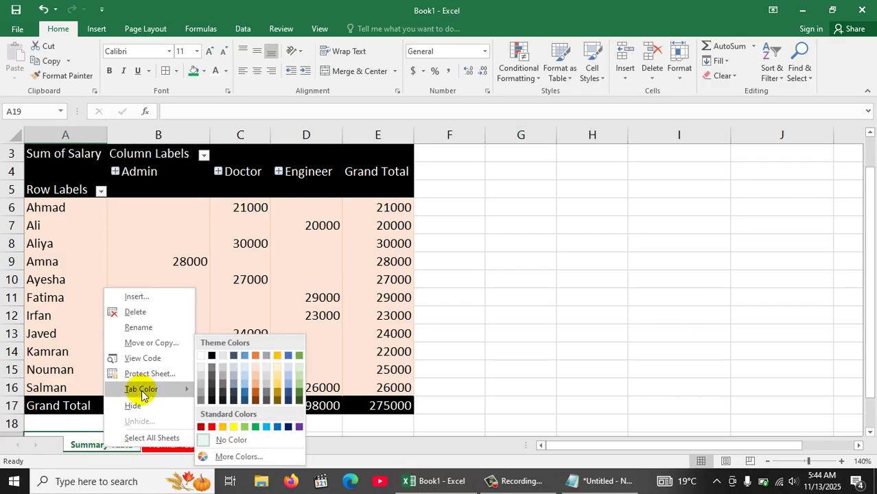
click(234, 427)
click(232, 424)
Step: Examine the individual salaries and grand totals in the PivotTable's Admin, Doctor and Engineer columns
click(349, 251)
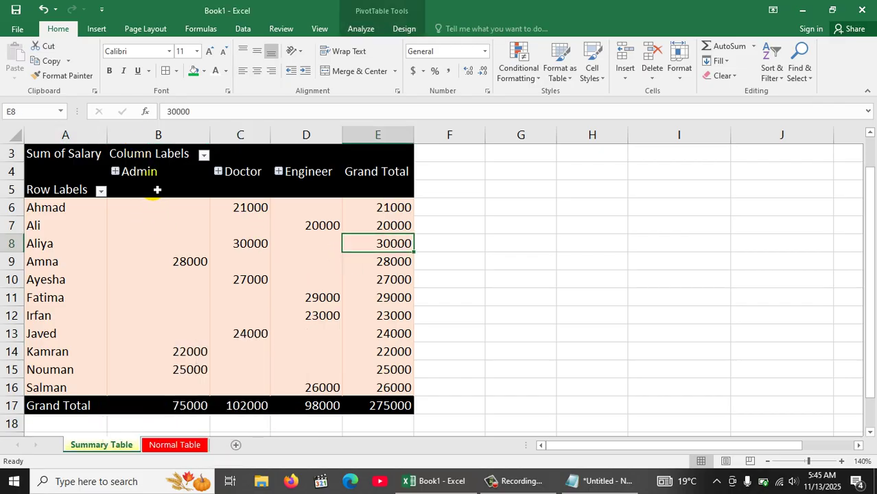
click(171, 264)
click(179, 354)
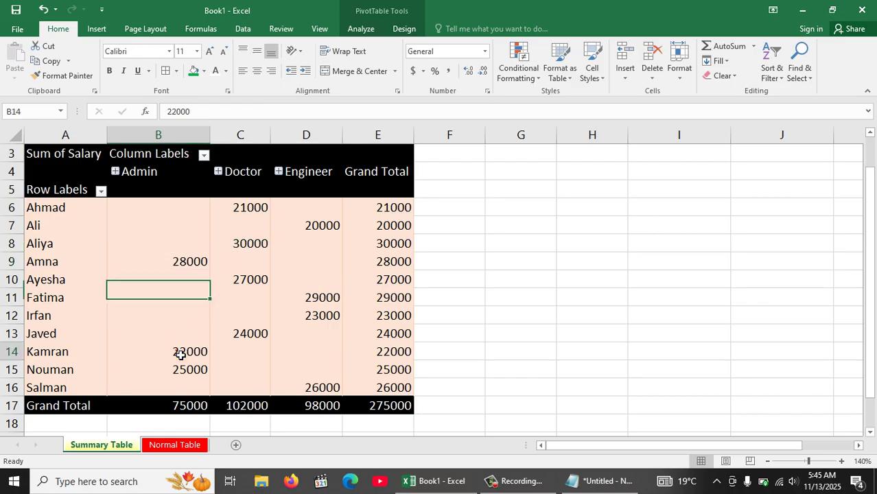
click(178, 376)
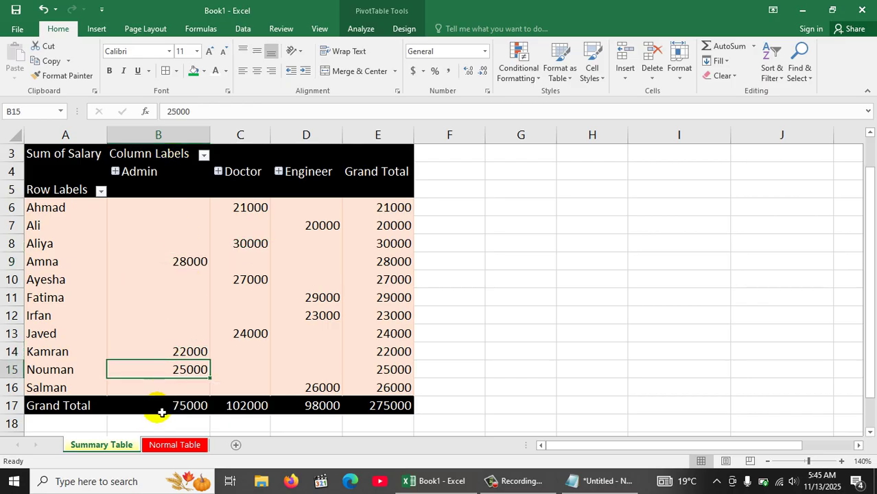
click(172, 407)
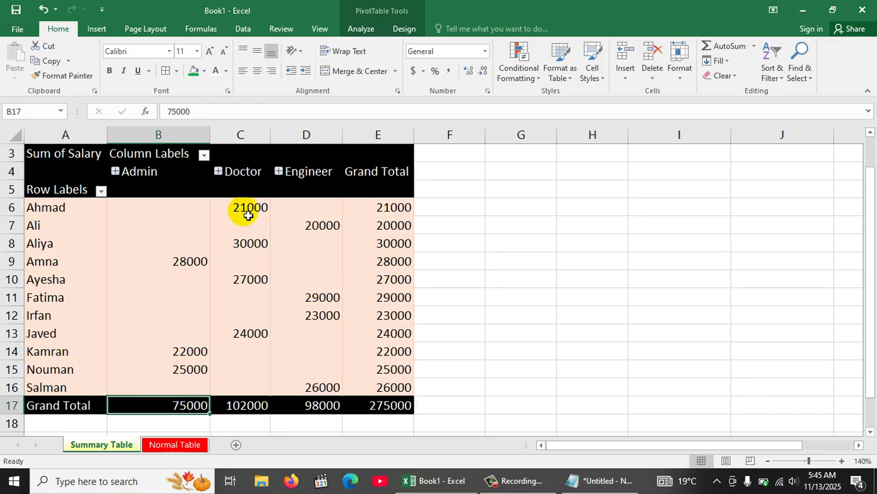
click(271, 311)
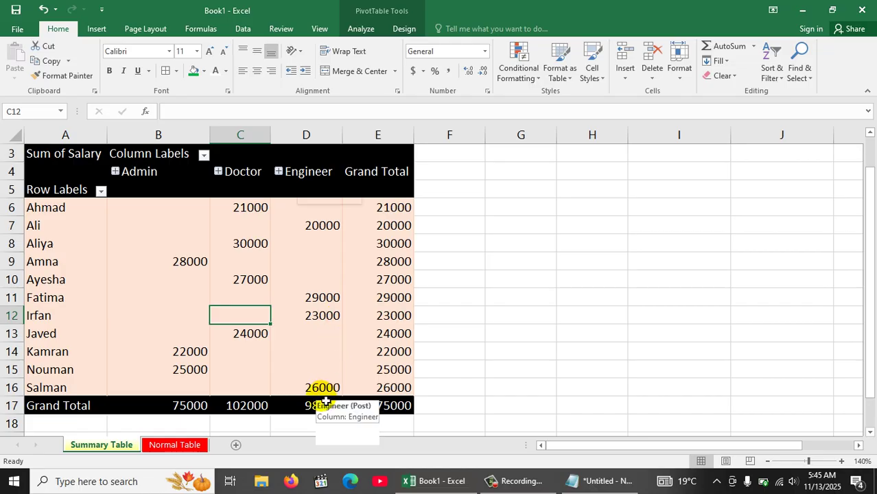
click(278, 298)
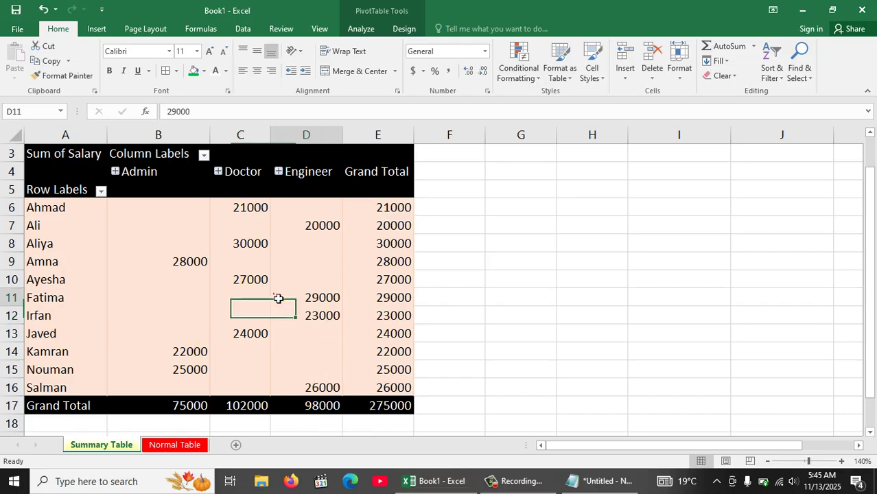
mouse_move(291, 317)
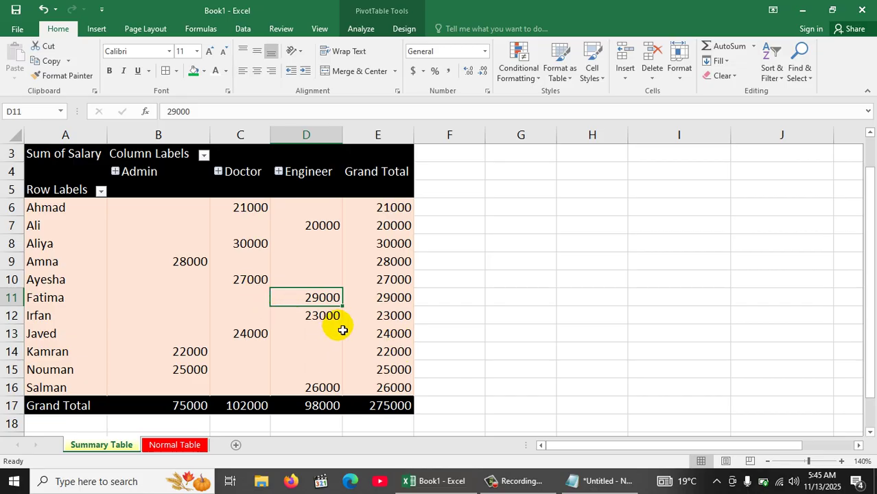
mouse_move(342, 325)
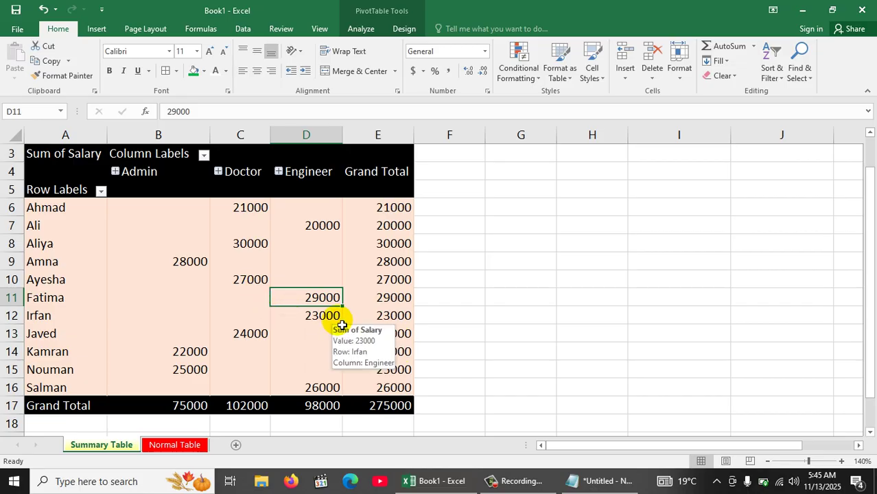
click(305, 287)
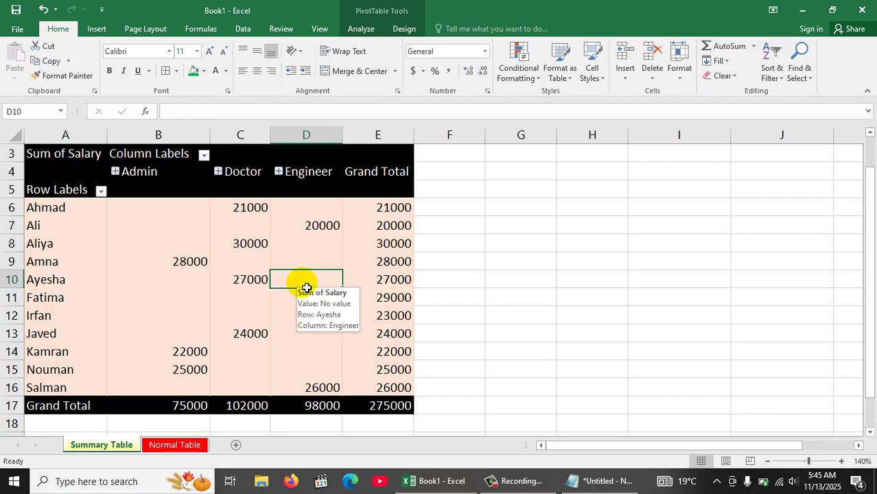
Step: Switch to Notepad to review the "Slicers & Timeline" topic in the outline, and return to the Excel workbook
key(alt+Tab)
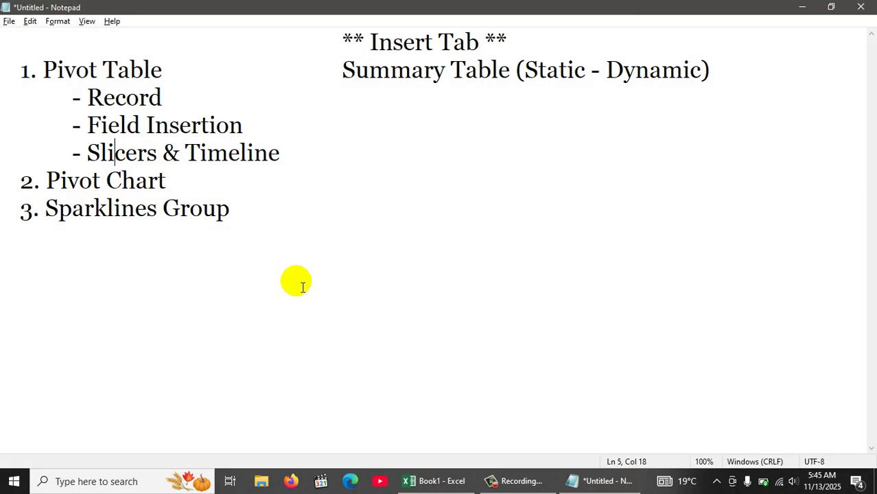
double_click(100, 152)
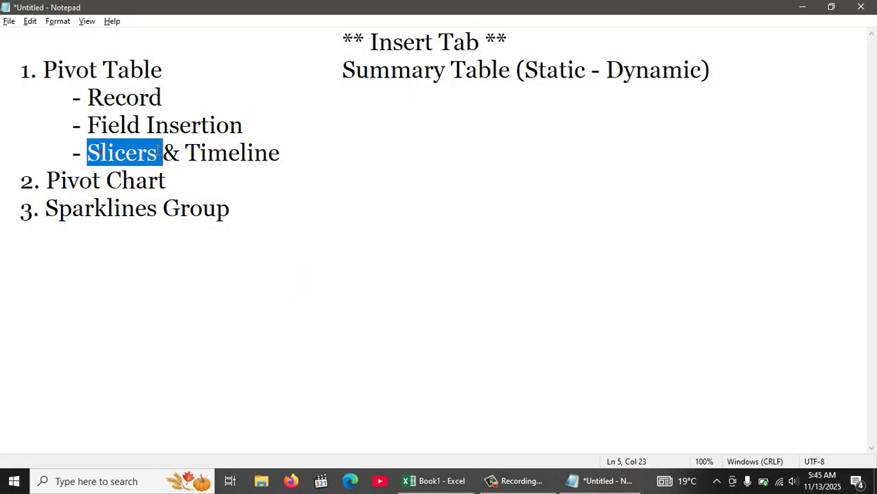
double_click(250, 162)
key(alt+Tab)
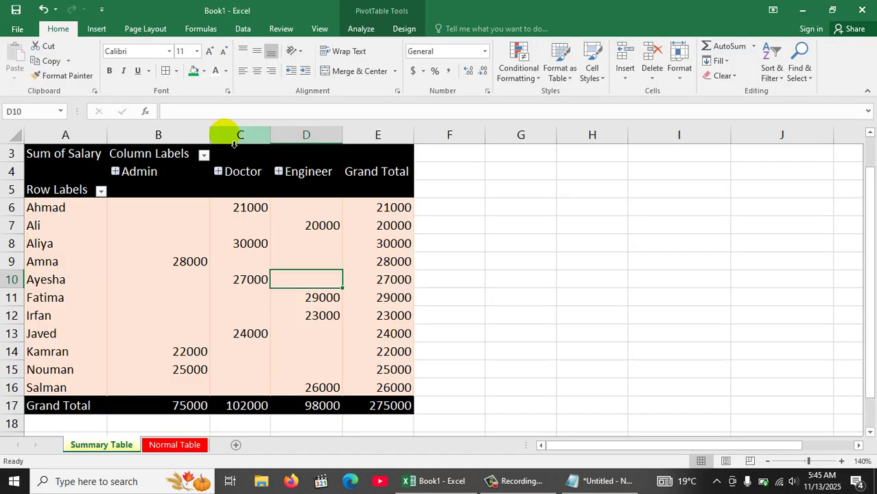
click(89, 32)
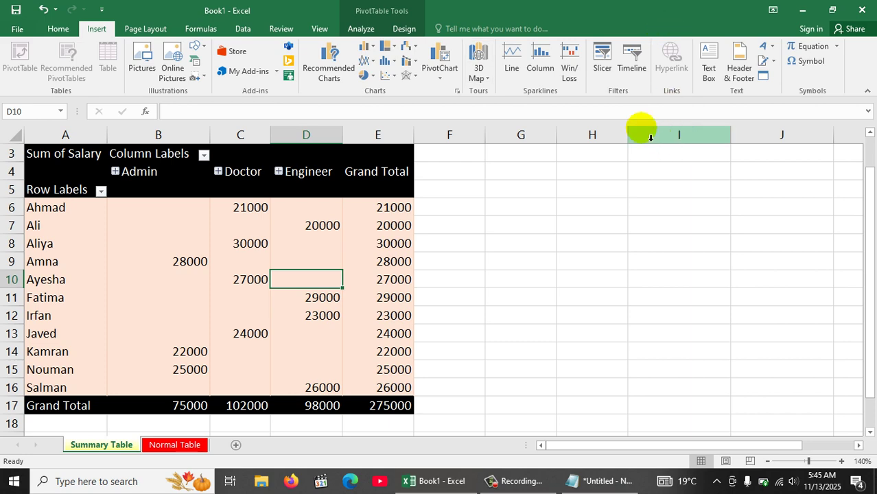
click(618, 207)
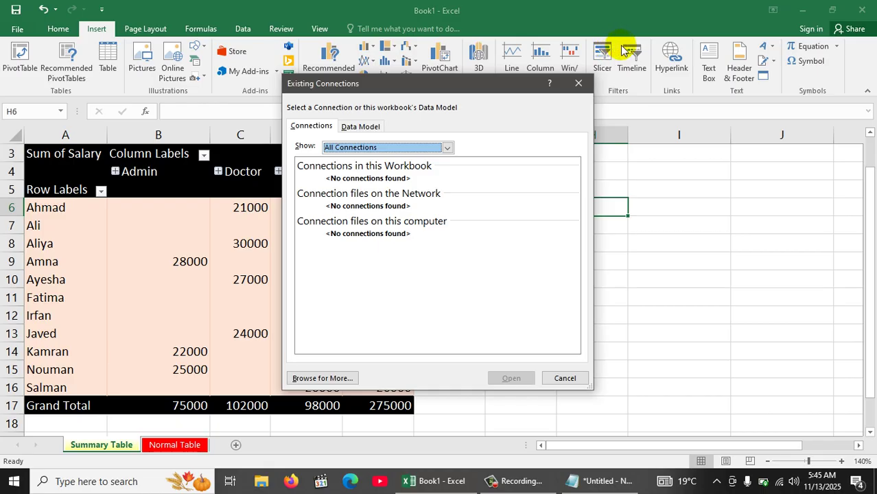
click(579, 84)
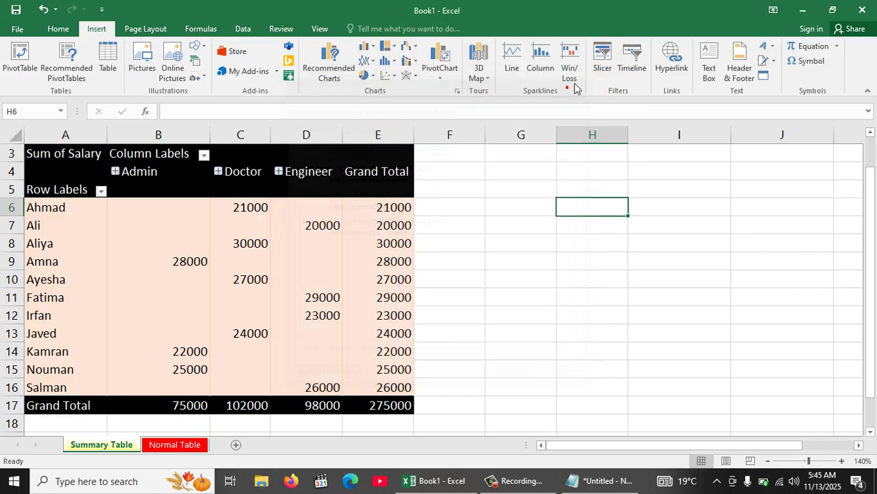
click(638, 64)
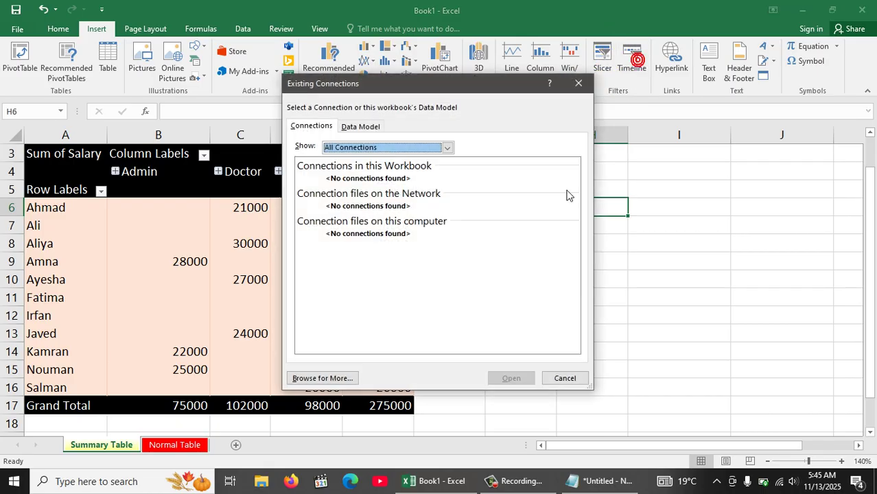
click(578, 83)
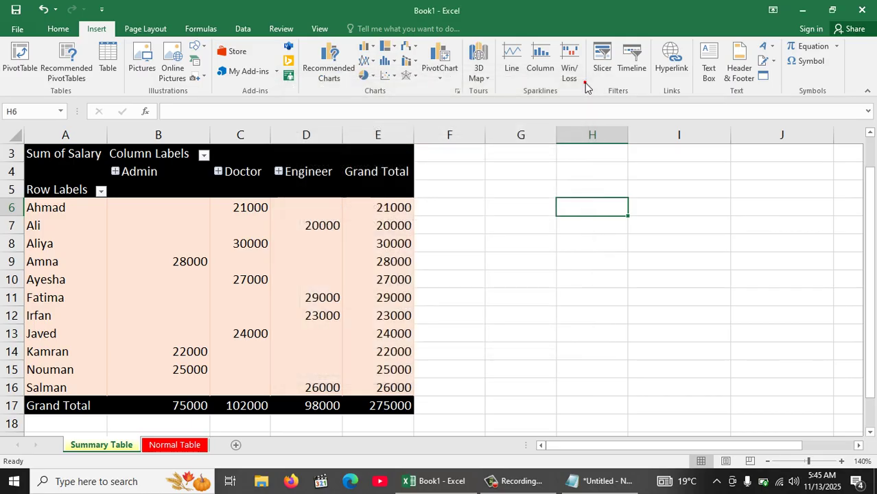
Step: Insert slicers for the PivotTable's Name, Gender, Post and Location fields
click(240, 281)
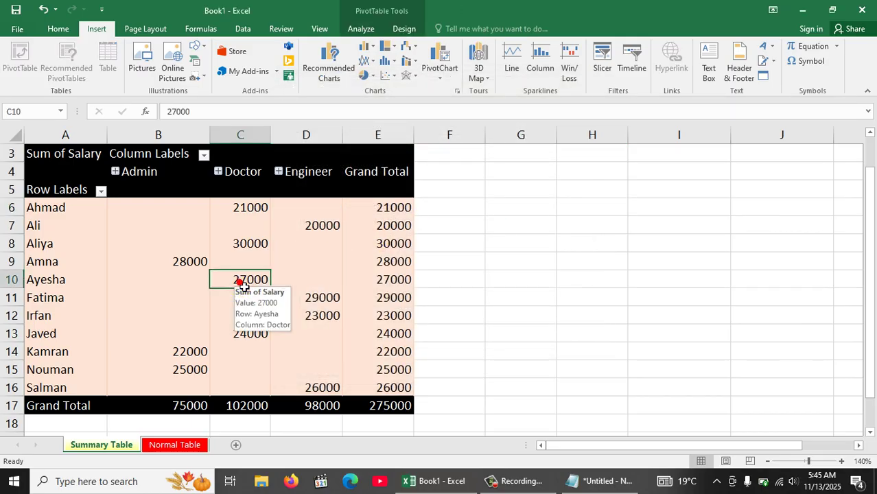
click(603, 67)
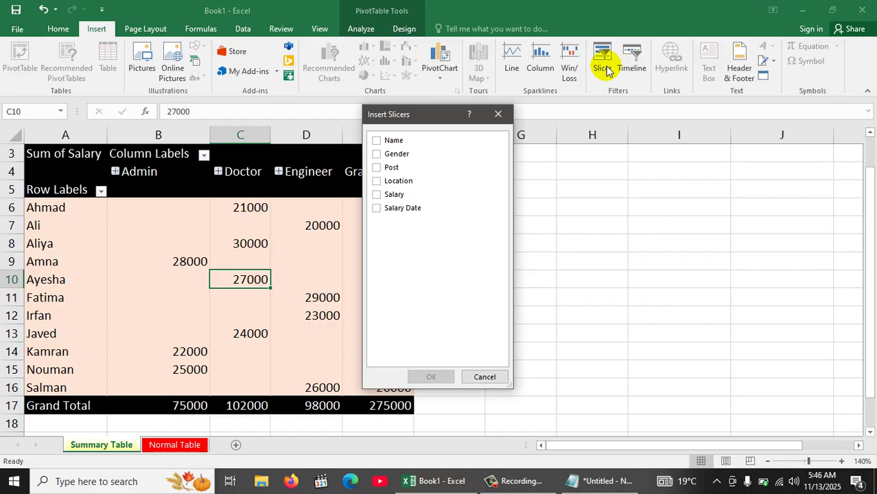
click(381, 144)
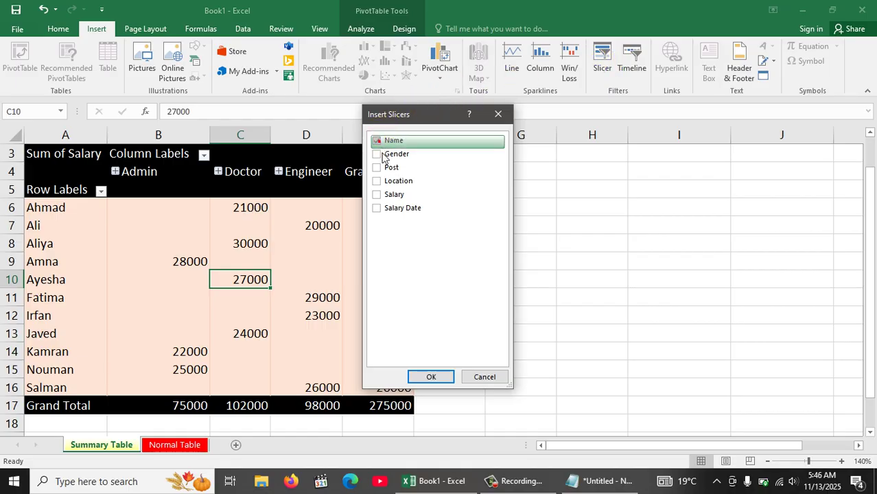
click(380, 155)
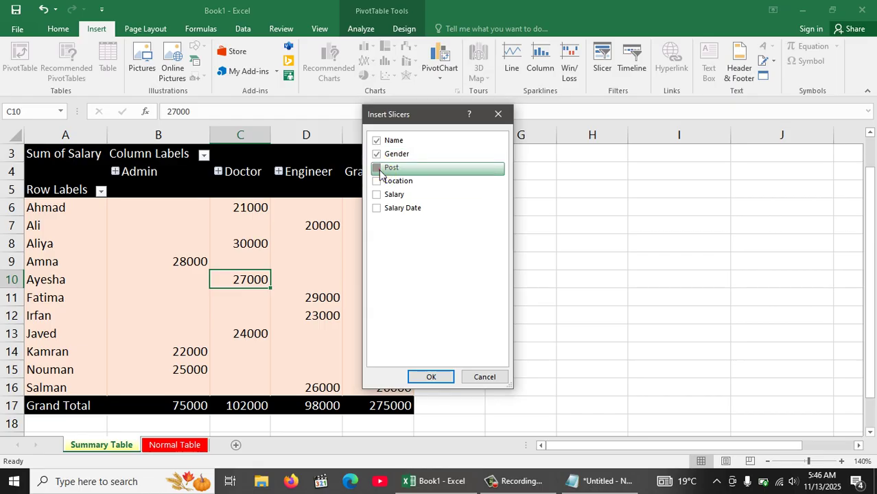
click(379, 171)
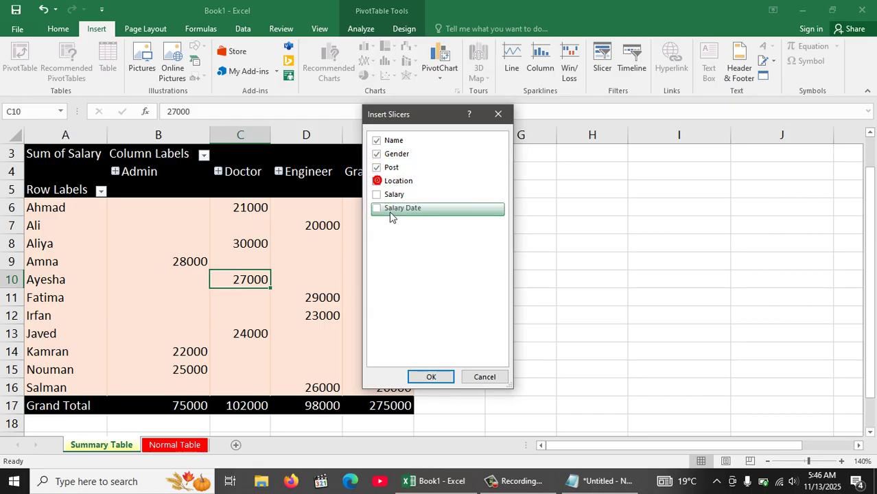
click(446, 377)
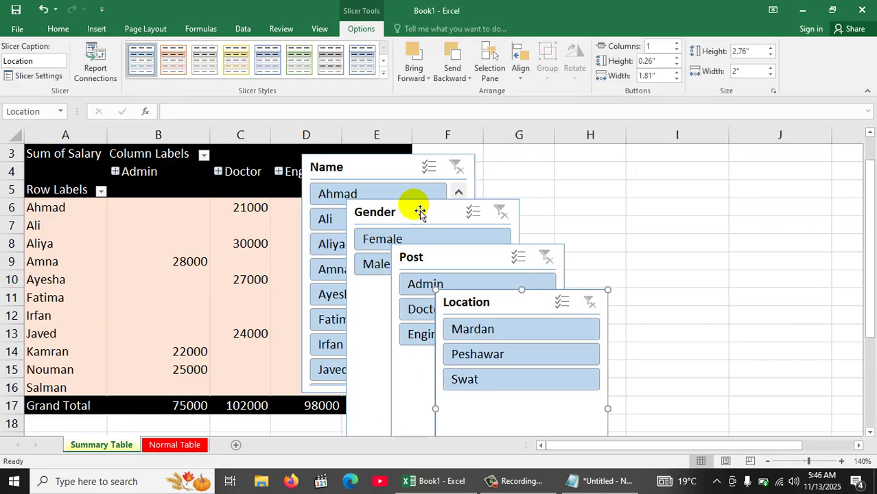
Step: Try placing a copy of the Location slicer over the PivotTable, and undo the copy
drag(491, 316, 241, 332)
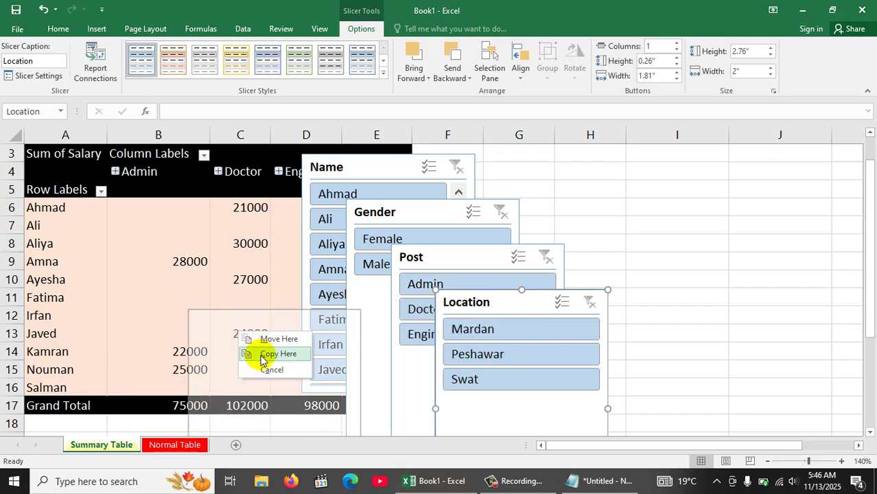
click(263, 353)
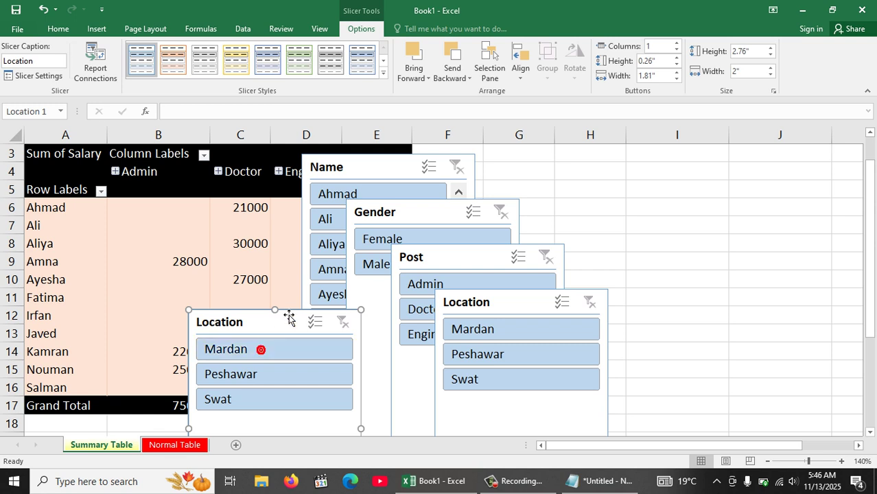
key(ctrl+z)
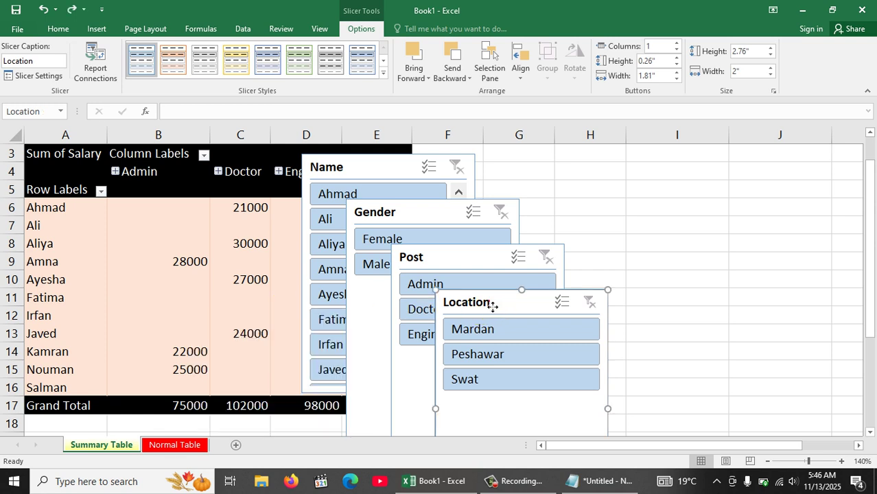
Step: Spread out the slicers, placing Location, Post and Gender over the PivotTable and Name directly beside its Grand Total column
drag(491, 304, 139, 278)
drag(410, 259, 98, 287)
drag(378, 219, 69, 290)
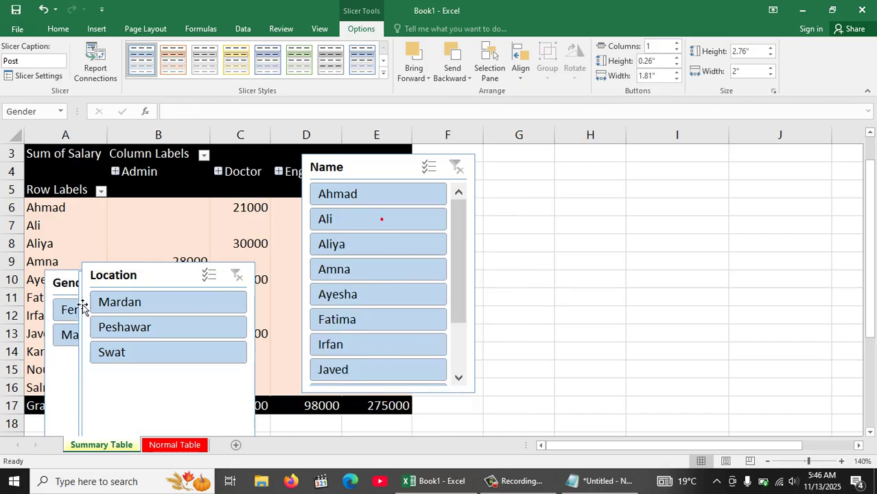
drag(368, 173, 481, 200)
Step: Hide the gridlines on the Summary Table sheet and deselect the Name slicer
click(318, 28)
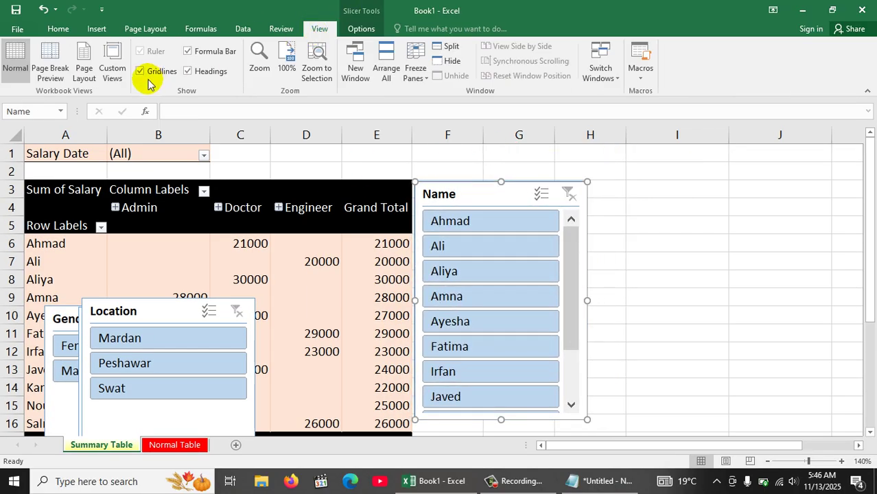
click(142, 71)
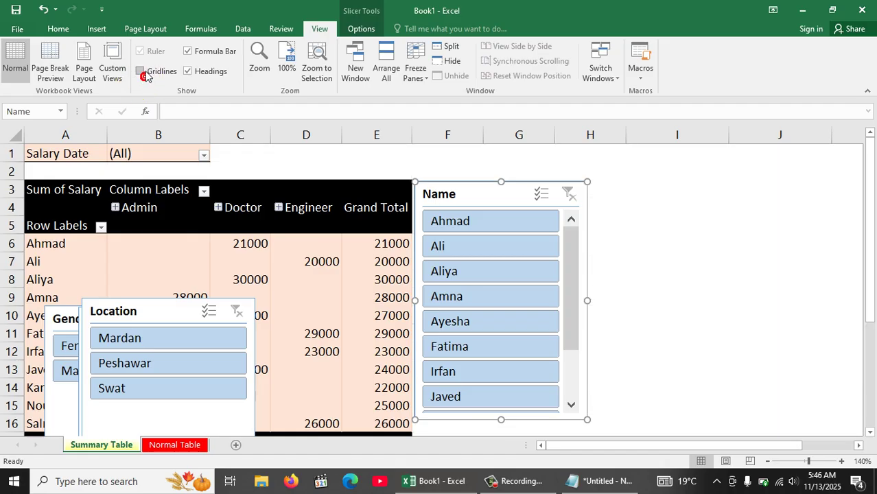
click(665, 201)
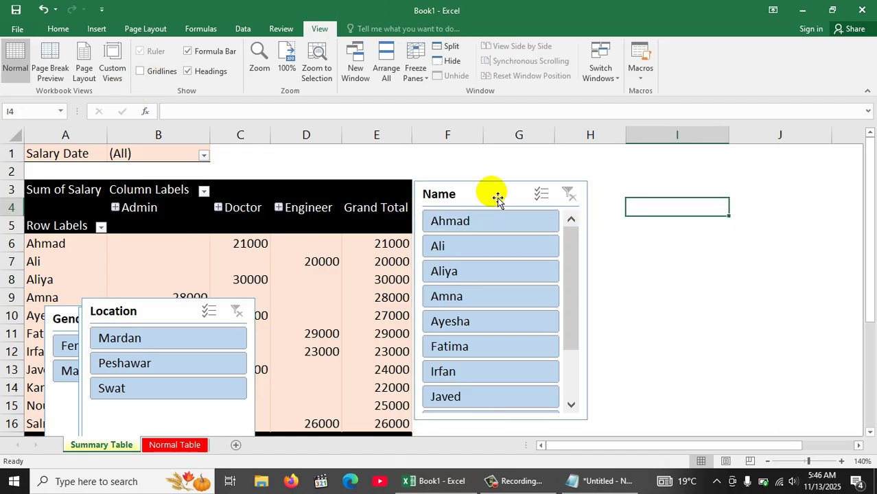
Step: Nudge the Name slicer slightly away from the PivotTable, place the Gender slicer beside it and shorten Gender to fit its two buttons
drag(497, 198, 503, 197)
drag(875, 251, 867, 250)
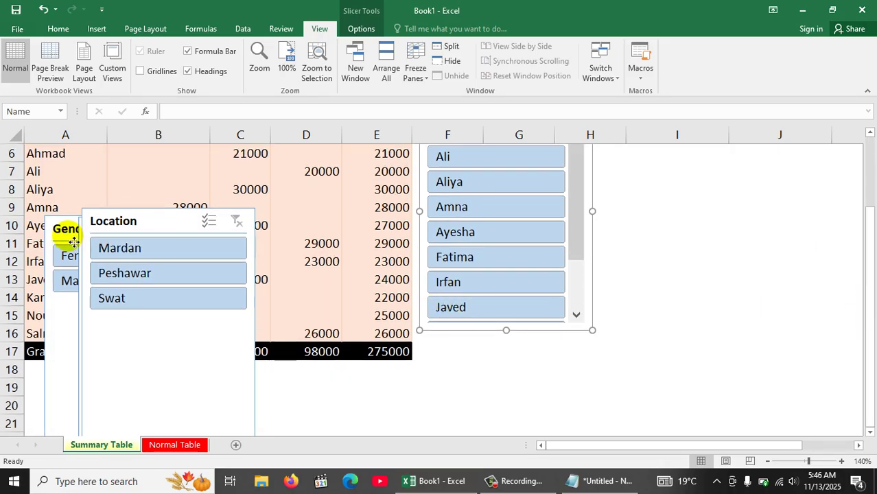
drag(59, 229, 611, 176)
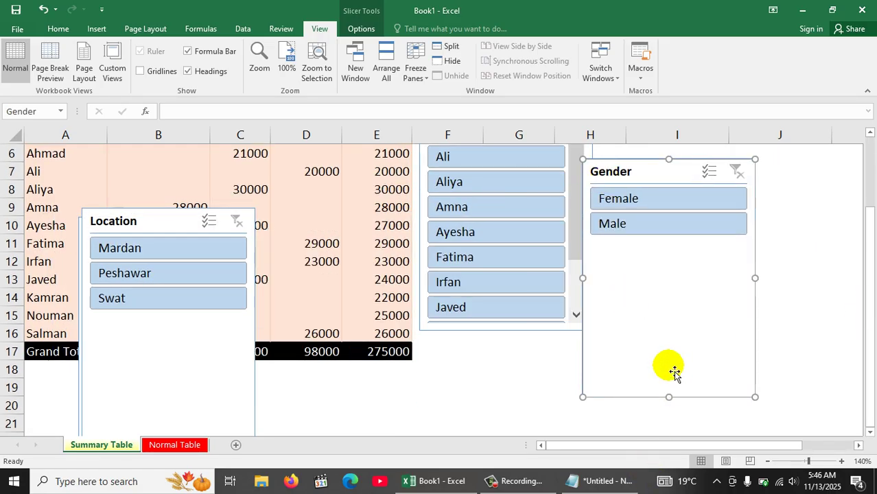
drag(669, 398, 664, 254)
drag(865, 248, 863, 206)
drag(645, 273, 658, 202)
Step: Shorten the Location slicer to fit its three buttons and place it directly beneath the Gender slicer
drag(195, 307, 261, 196)
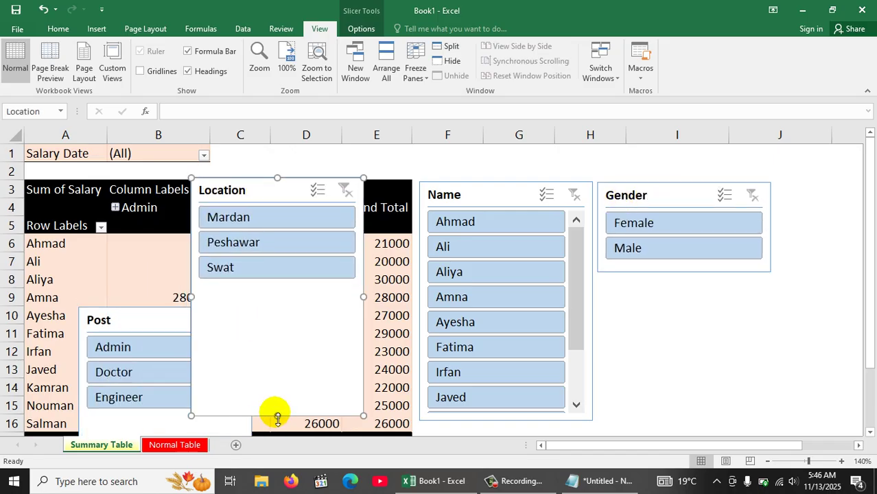
drag(277, 417, 254, 294)
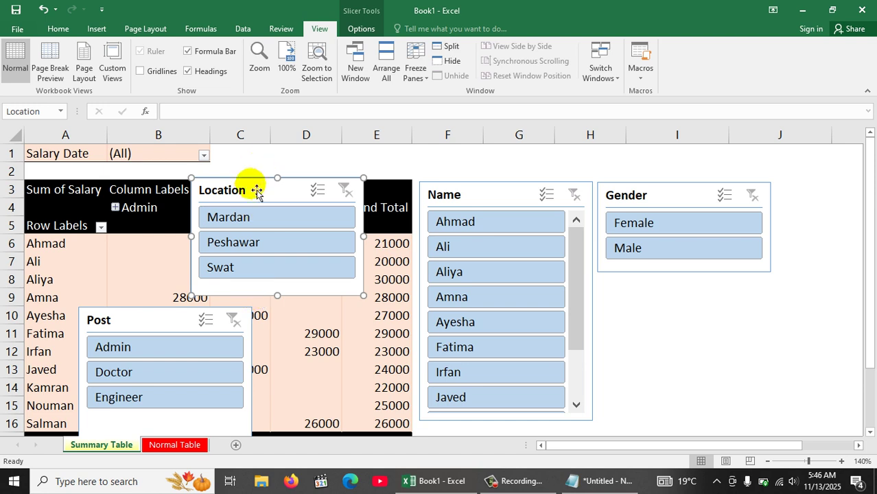
drag(256, 192, 662, 293)
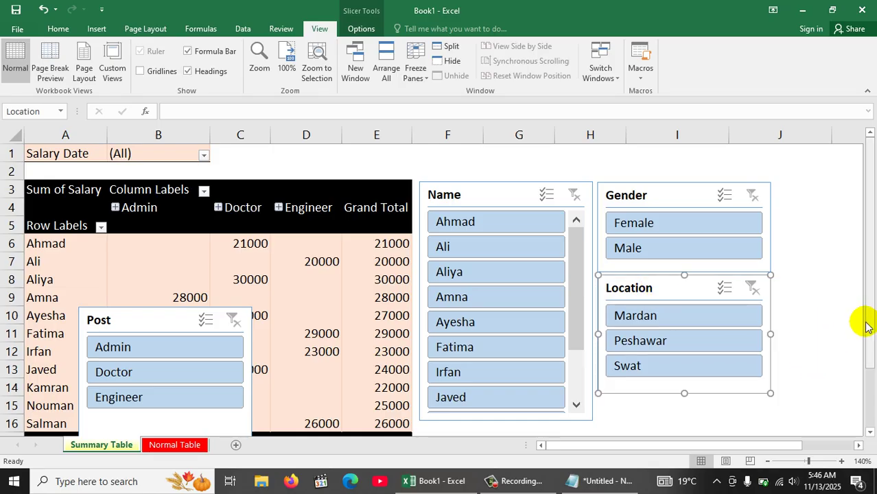
Step: Move the Location slicer down so its lower edge lines up with Name, and extend the Gender slicer down to just above it
drag(866, 324, 867, 416)
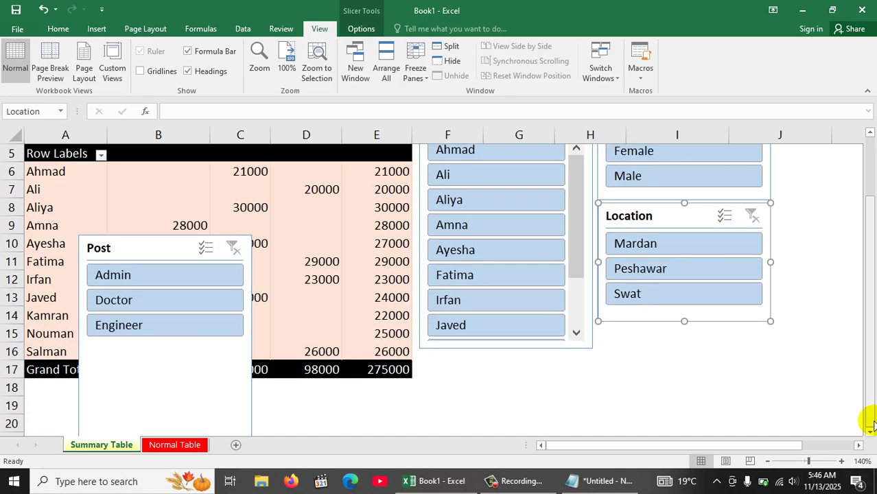
drag(717, 321, 716, 345)
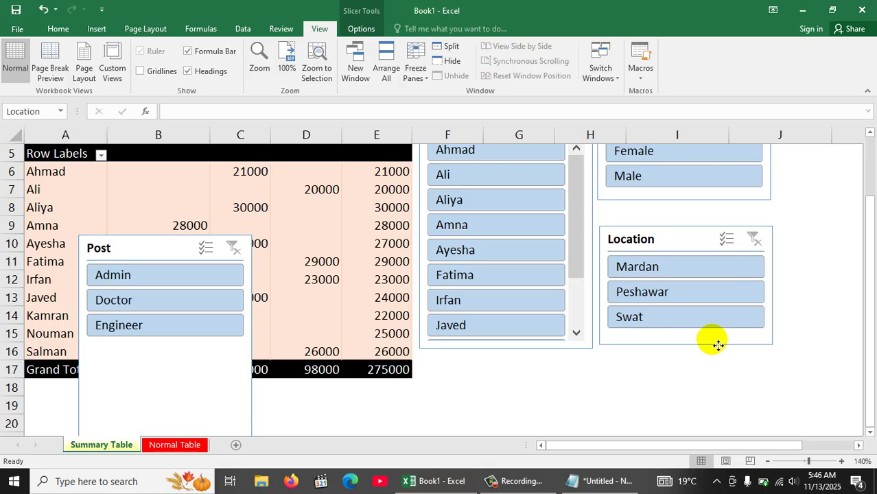
click(682, 198)
drag(698, 226, 690, 221)
Step: Shorten the Post slicer around its three buttons and place it beneath Name and Location, widened to span both
drag(139, 264, 175, 209)
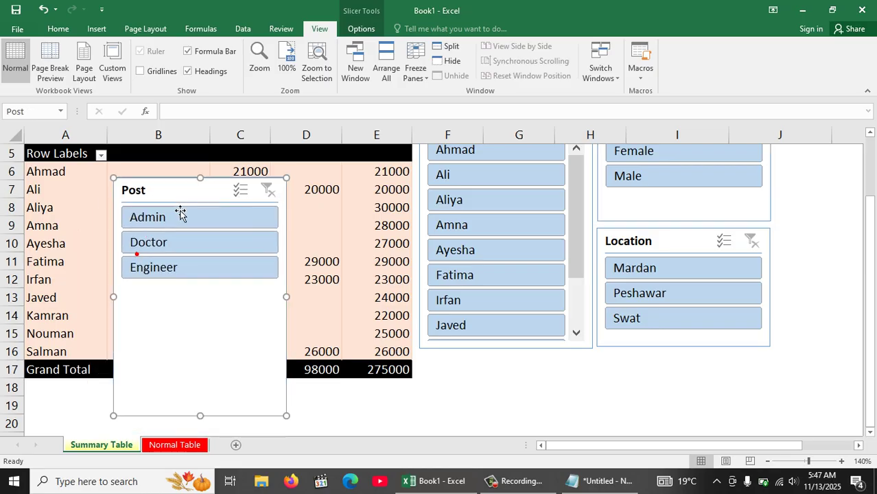
drag(200, 415, 216, 307)
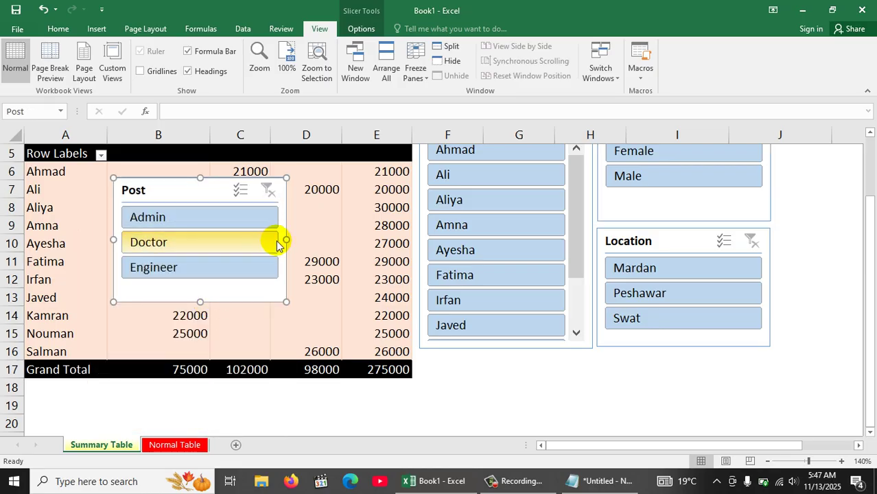
drag(288, 241, 499, 242)
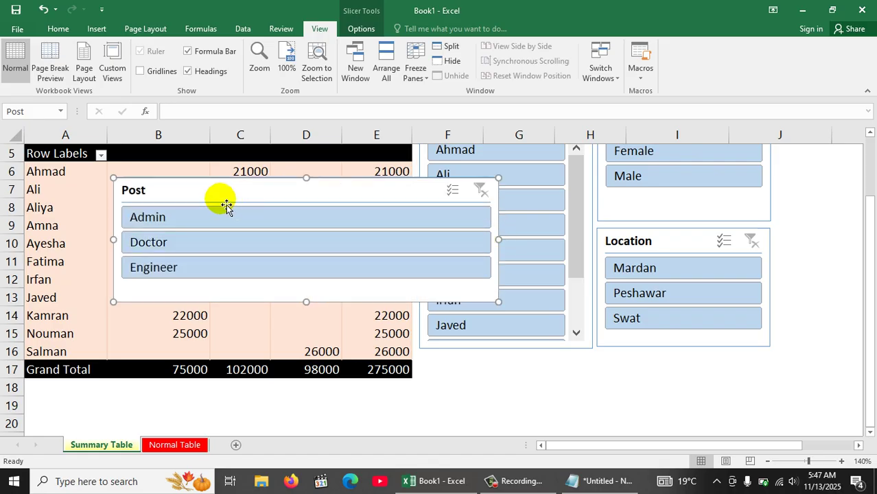
drag(225, 206, 528, 380)
click(515, 374)
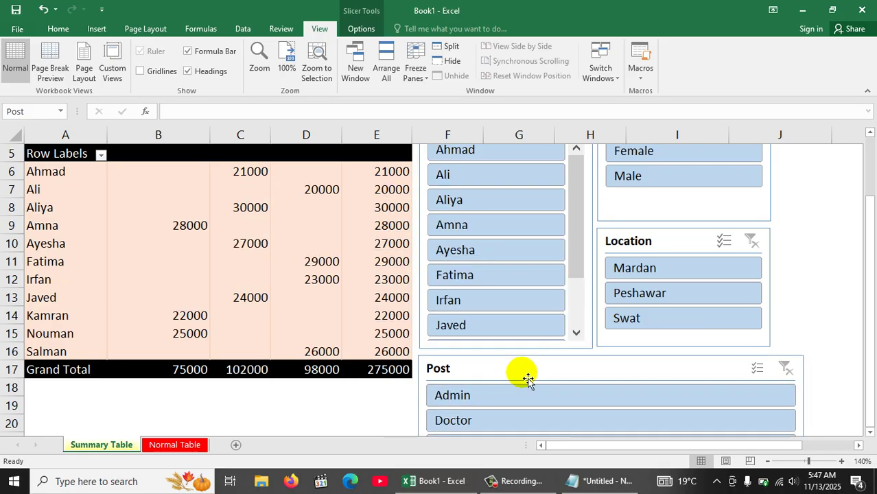
drag(803, 418, 776, 412)
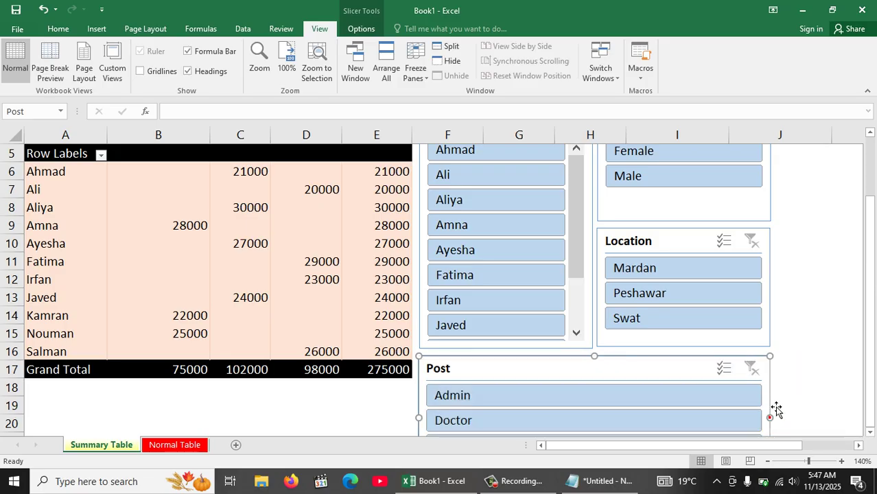
click(816, 368)
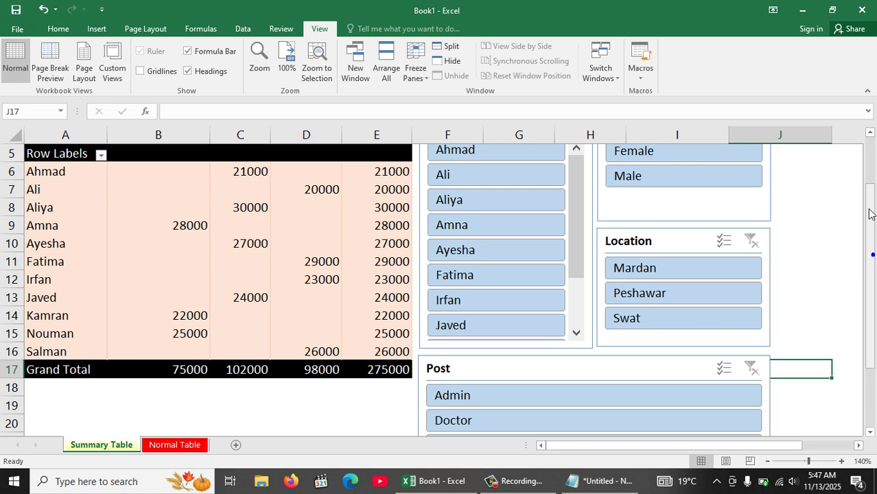
Step: Apply the dark orange slicer style to the Name slicer
drag(869, 213, 868, 212)
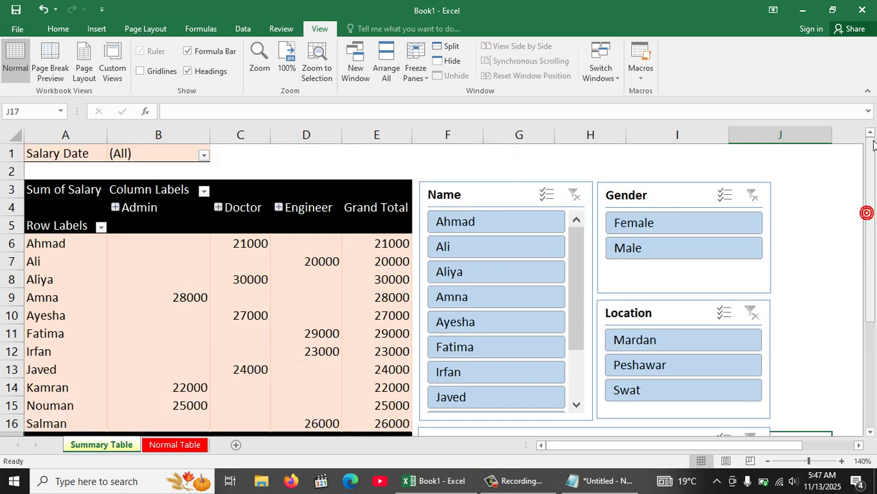
click(516, 196)
click(361, 29)
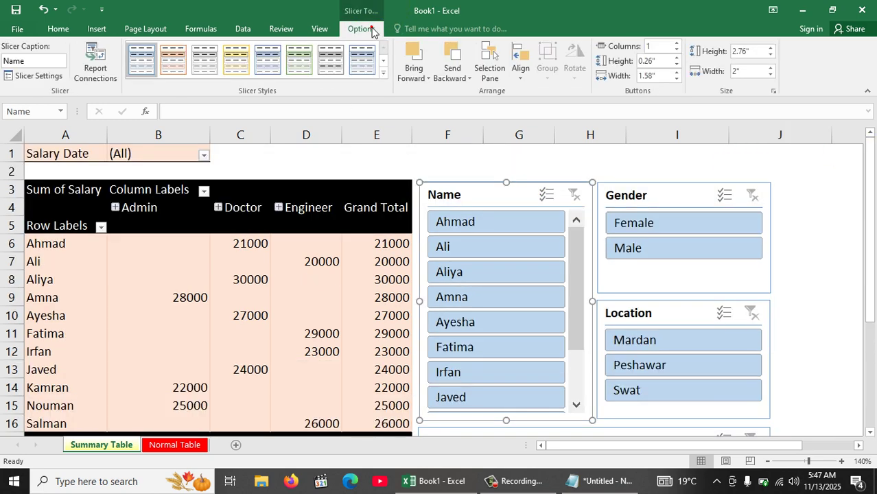
click(383, 72)
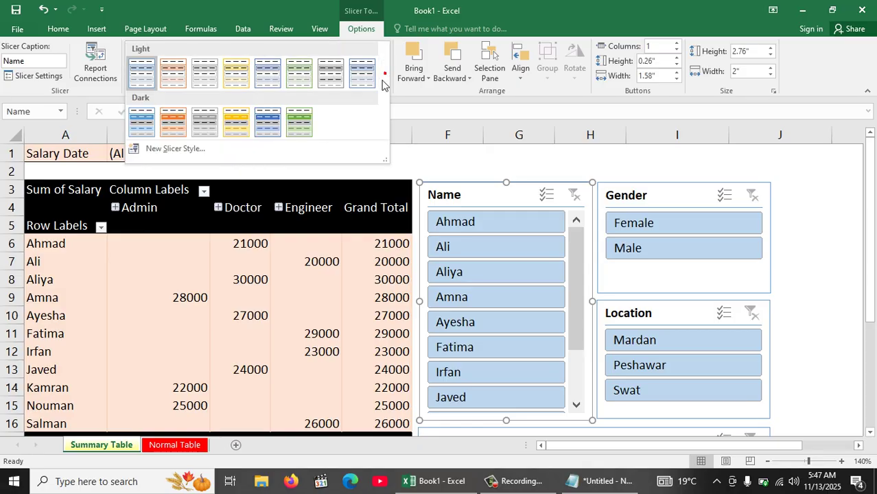
click(177, 117)
Step: Apply the dark gold slicer style to Gender and the dark green style to Location
click(618, 197)
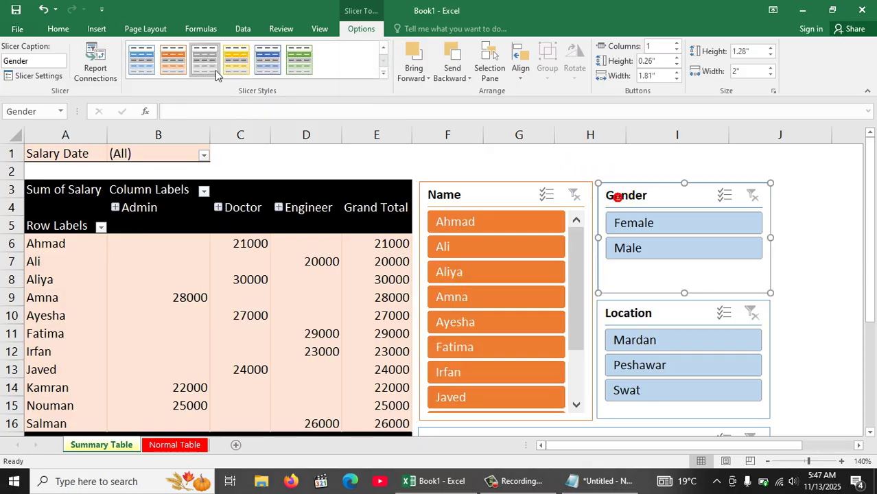
click(236, 61)
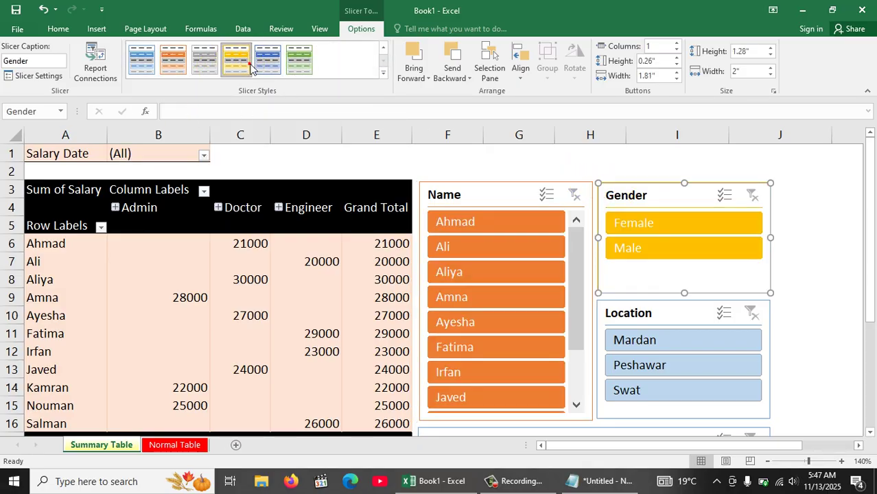
click(629, 320)
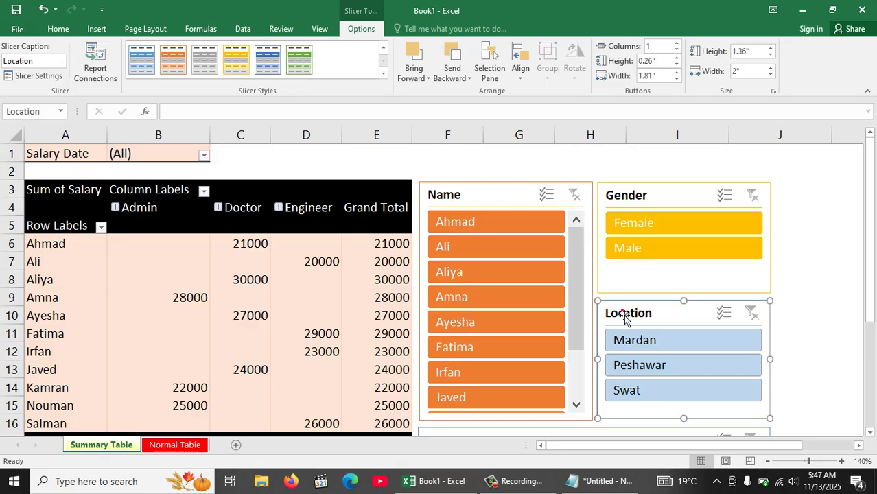
click(300, 64)
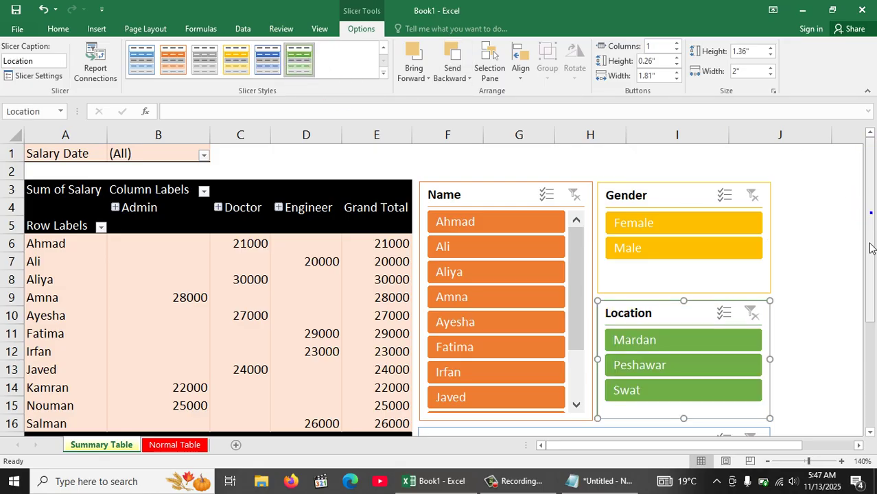
Step: Try the dark gold and gray styles on the Post slicer, and settle on dark blue
drag(871, 302, 868, 391)
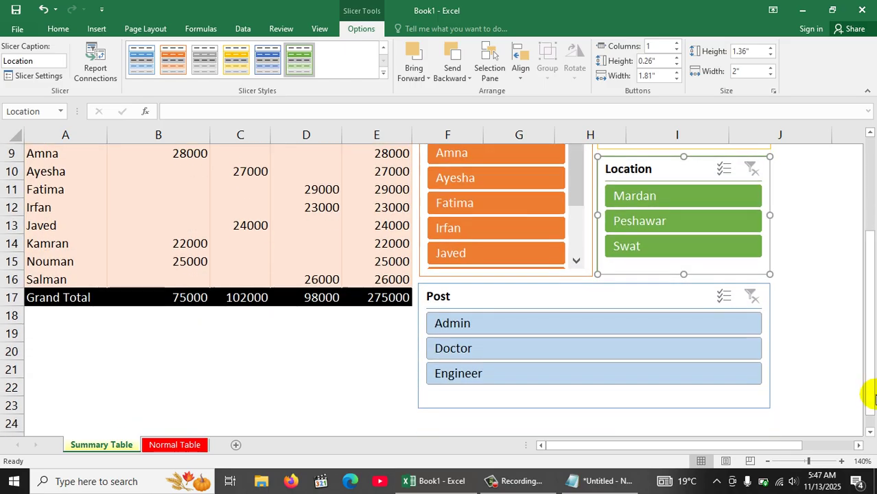
click(637, 296)
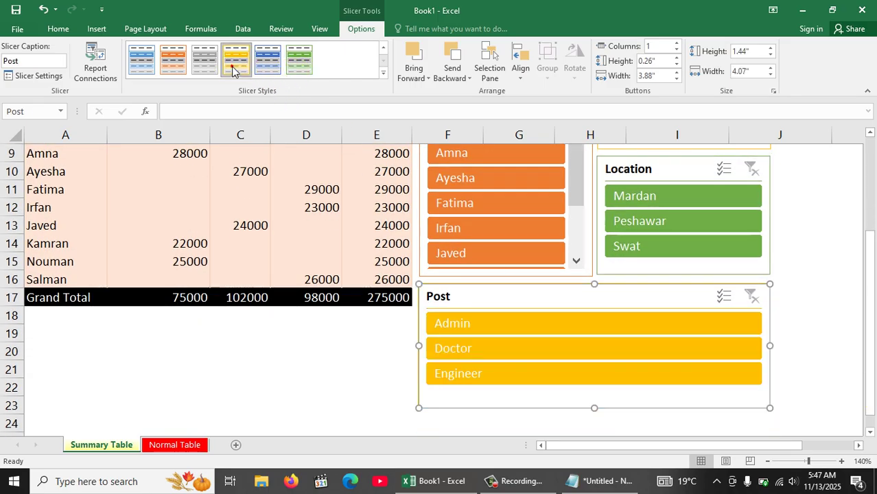
click(204, 68)
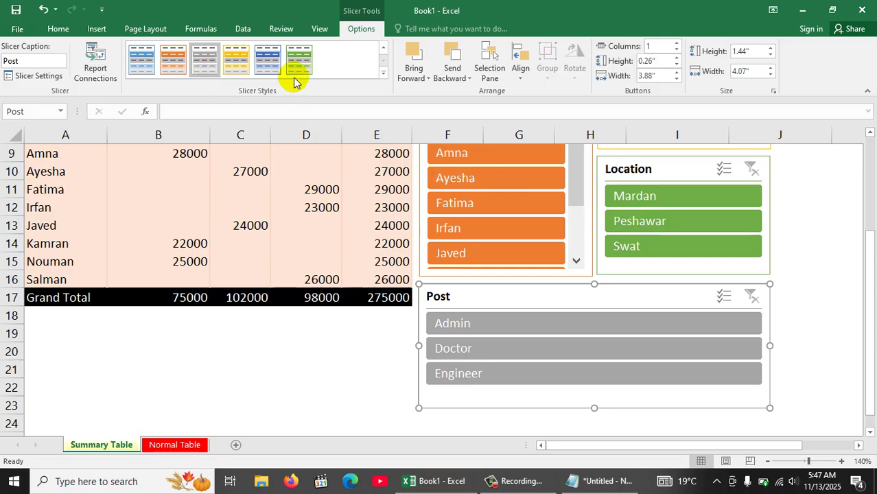
click(268, 63)
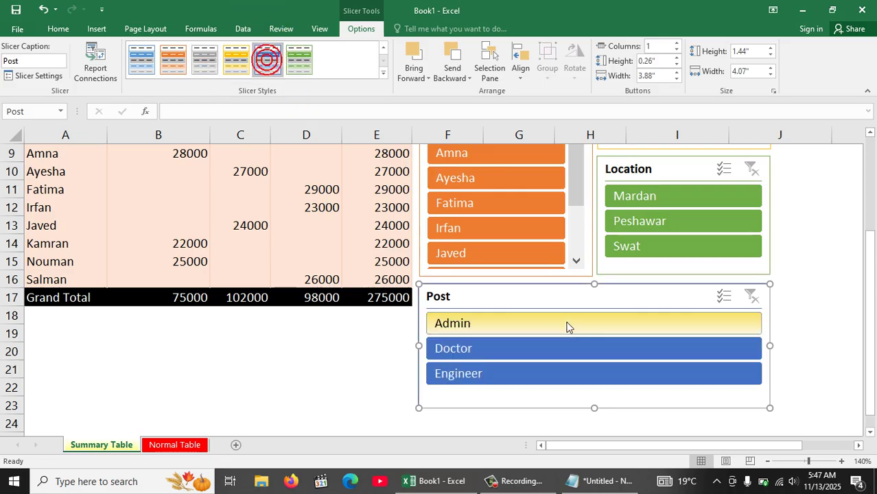
Step: Nudge the Post slicer up slightly to even out its gap below the Name and Location slicers, and deselect it
key(Up)
key(Up)
key(Up)
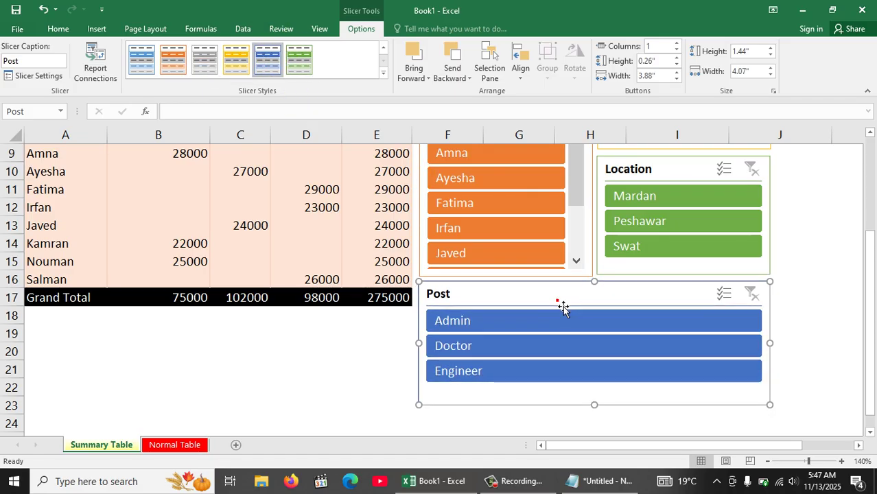
key(Down)
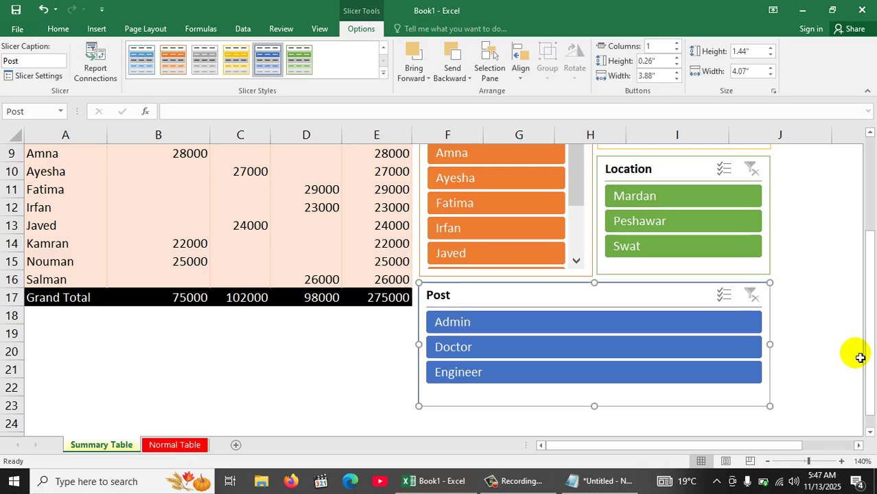
click(856, 355)
click(796, 287)
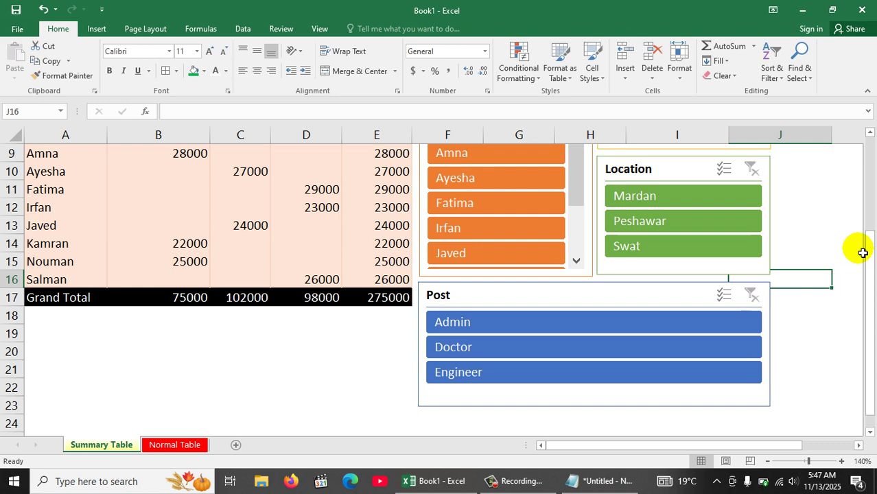
Step: Filter the PivotTable with the Name slicer to the sixth, second and second-to-last employees in turn, clearing the filter each time
drag(868, 221, 840, 168)
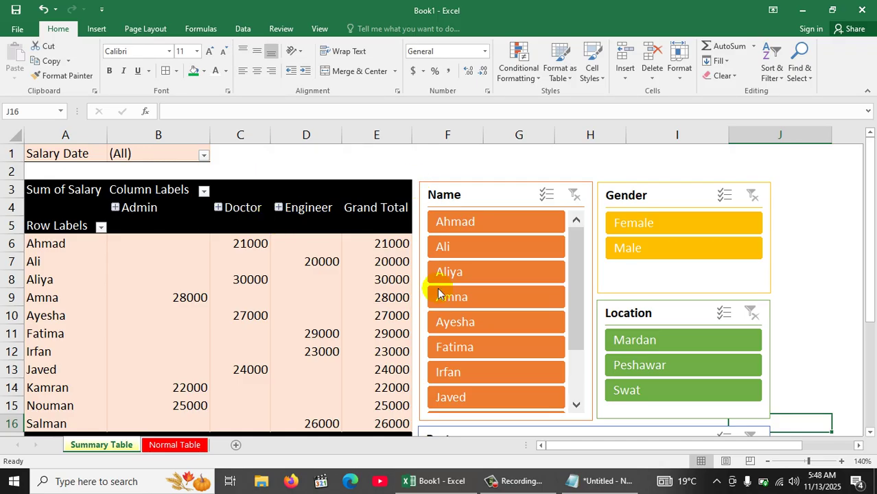
click(460, 355)
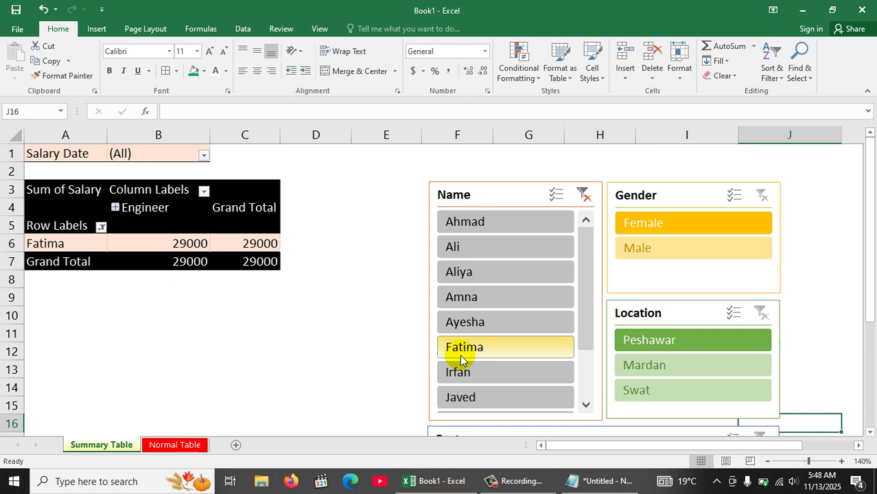
click(583, 196)
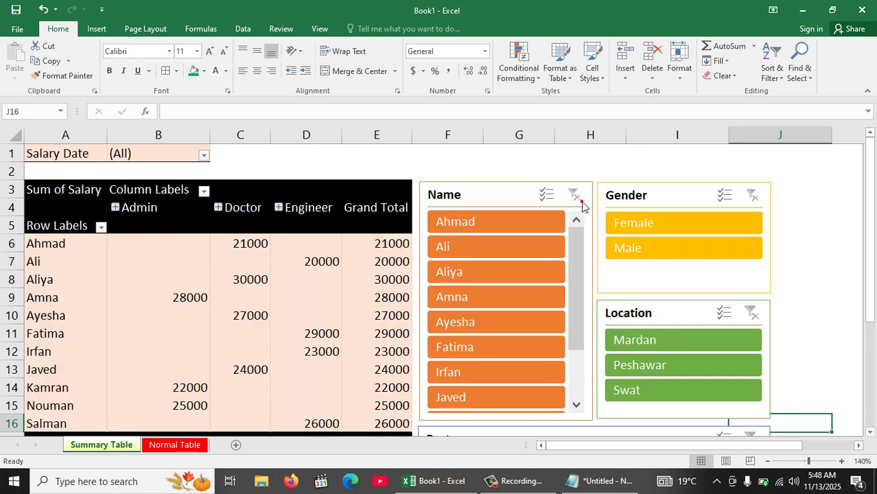
click(515, 245)
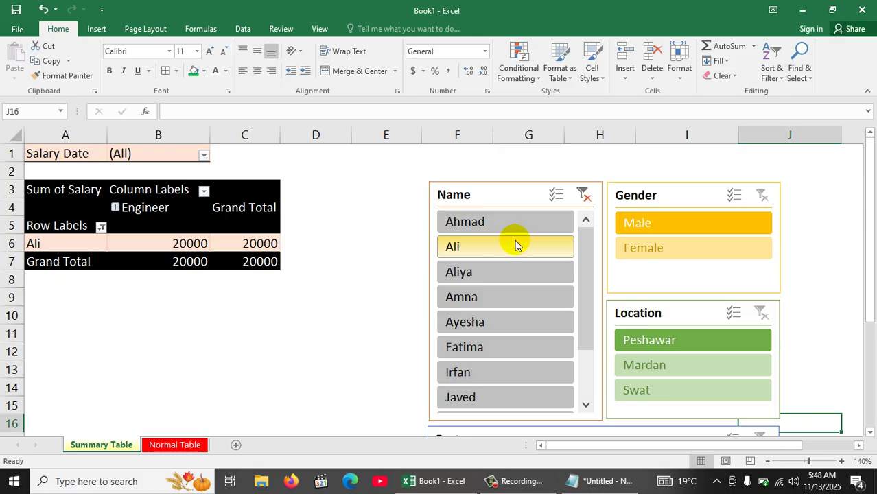
click(581, 204)
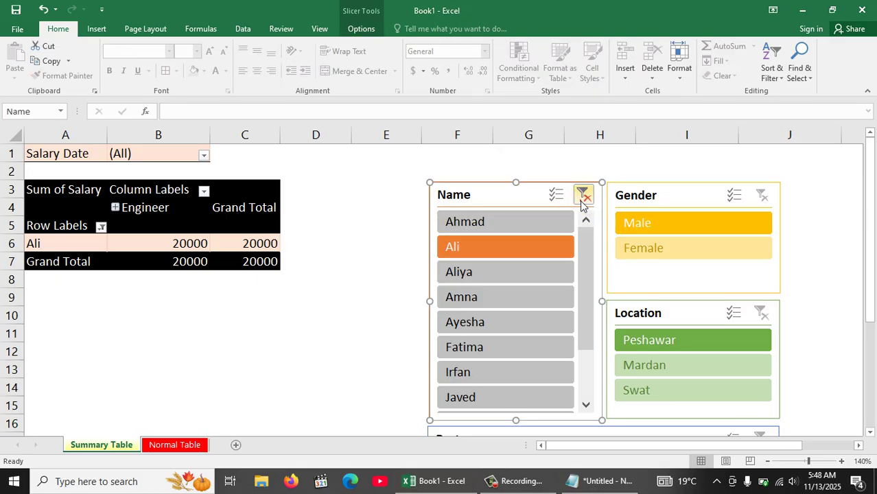
click(581, 204)
click(577, 370)
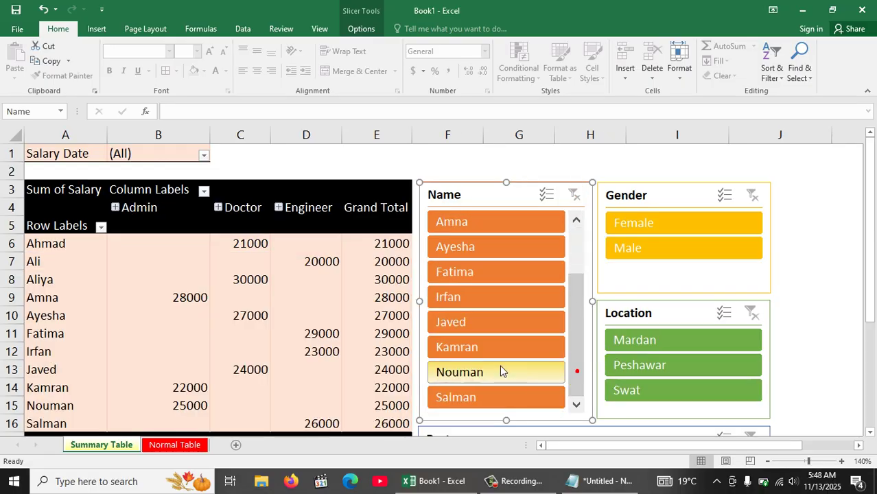
click(486, 371)
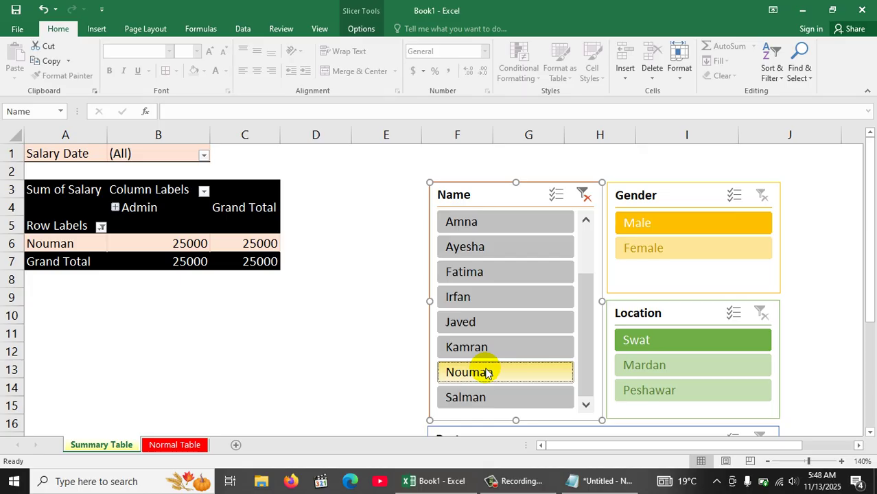
click(582, 199)
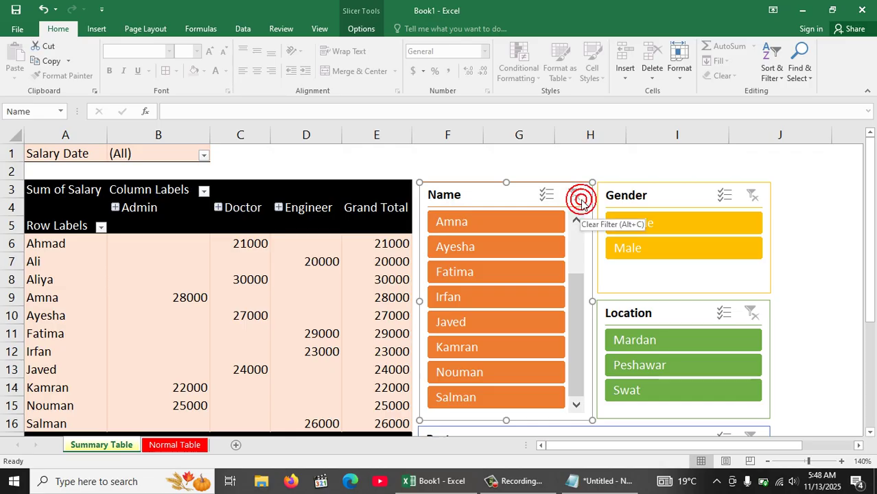
Step: Filter the PivotTable with the Gender slicer to Female, and switch the filter to Male
click(653, 223)
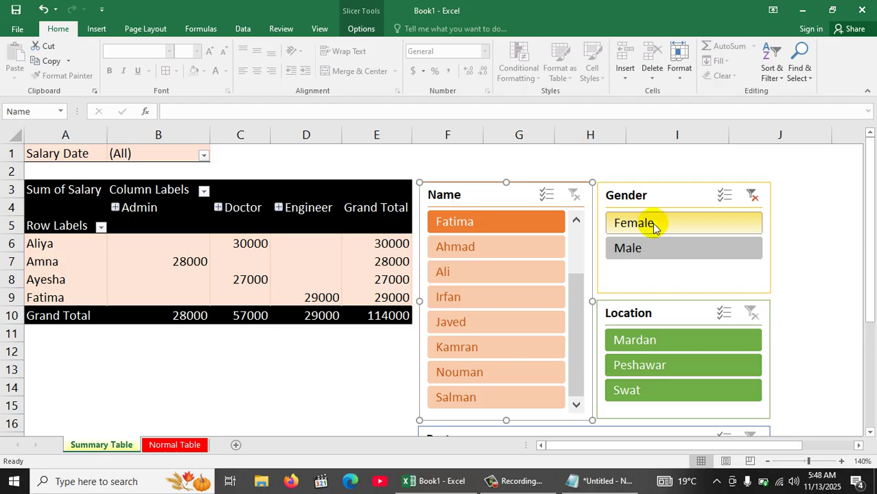
click(684, 251)
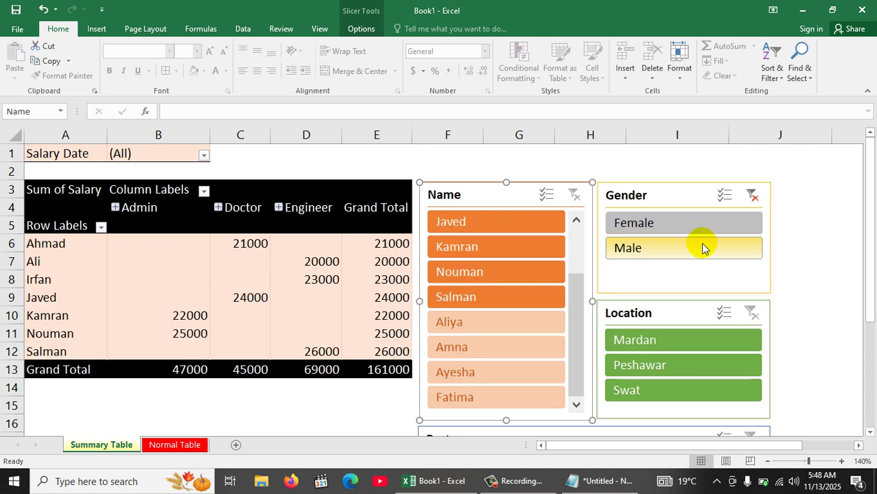
Step: Clear the Gender filter, filter the PivotTable with the Location slicer to Peshawar and Swat in turn, and clear that filter
click(754, 196)
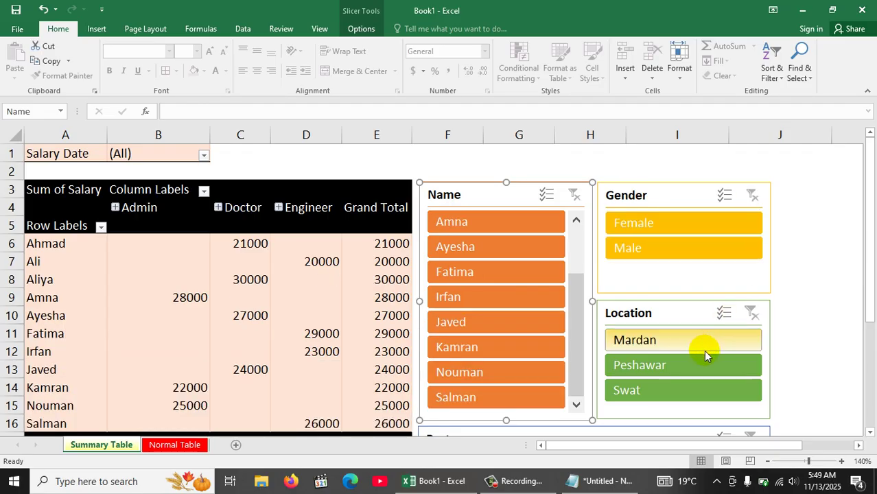
click(685, 366)
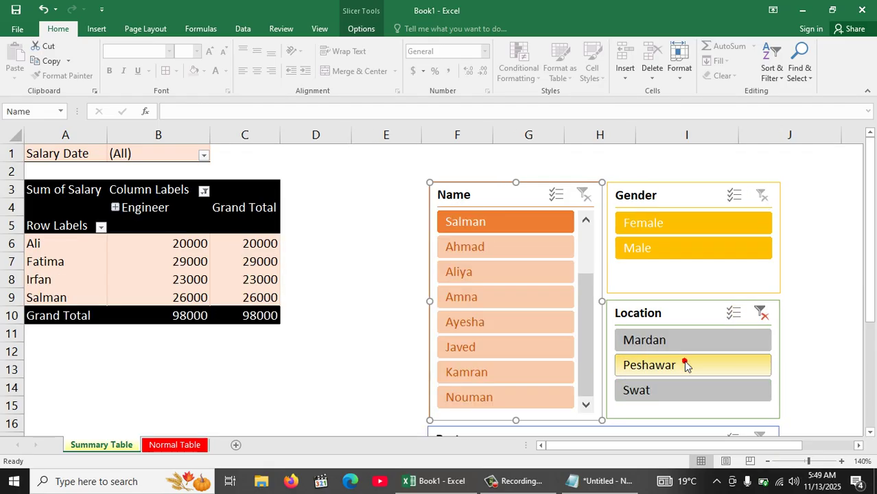
click(665, 385)
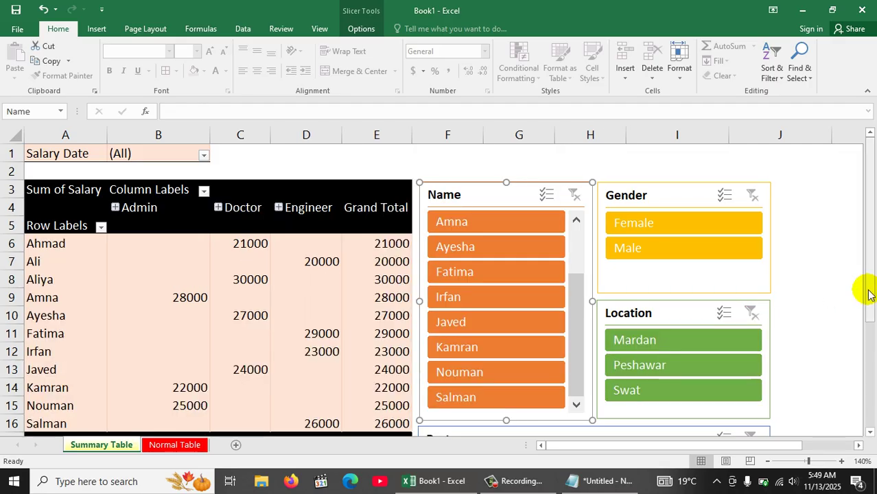
Step: Filter the PivotTable to Female with the Gender slicer and Doctor with the Post slicer, and clear both filters
mouse_move(868, 291)
mouse_down()
mouse_move(863, 362)
mouse_move(868, 302)
mouse_up()
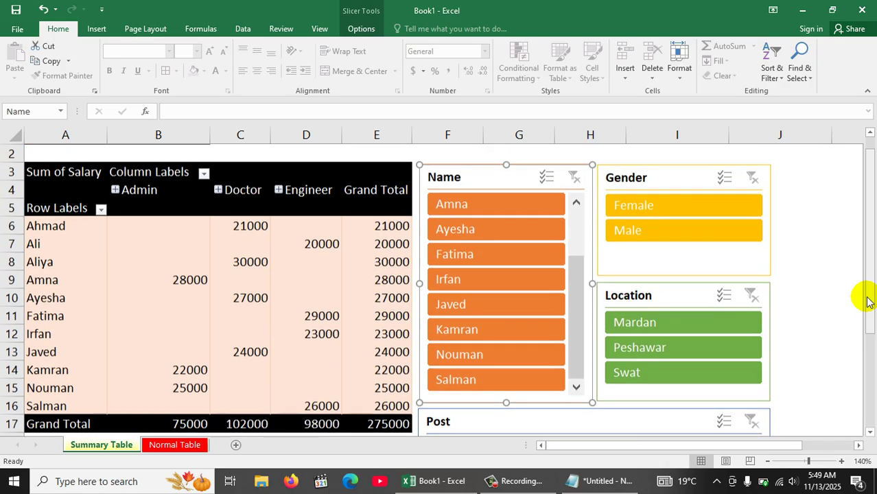
click(675, 198)
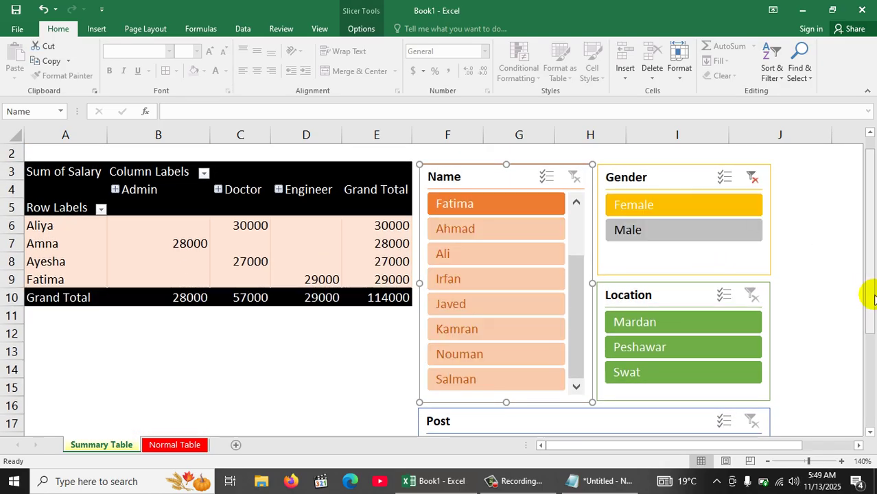
click(870, 384)
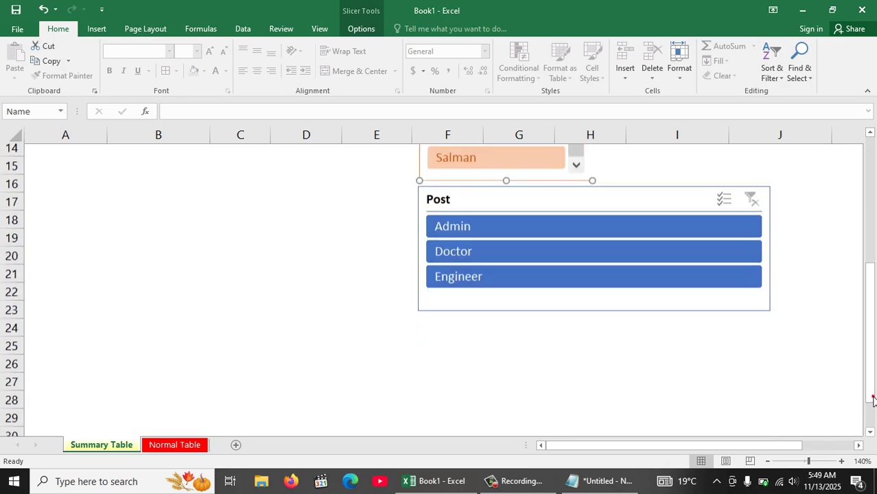
click(505, 187)
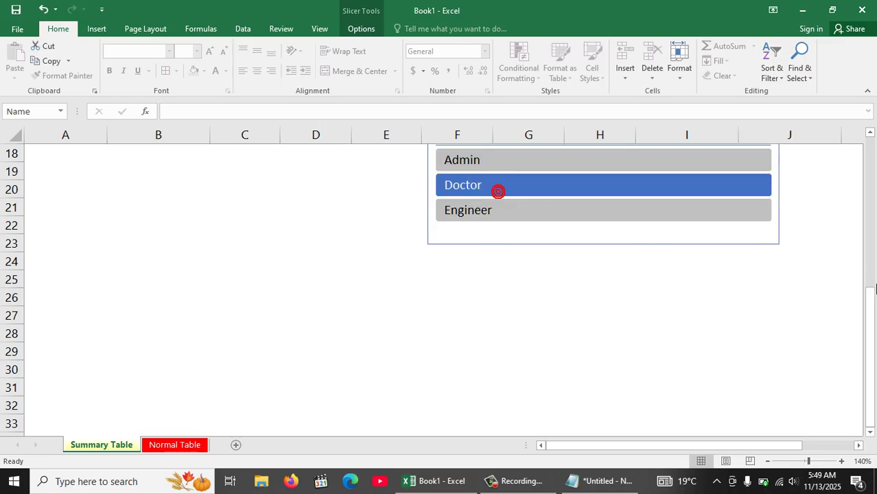
click(869, 245)
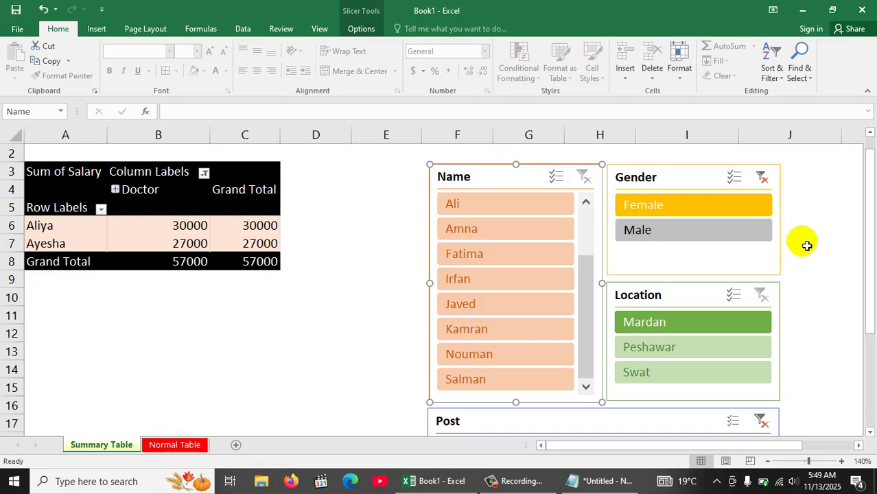
click(763, 181)
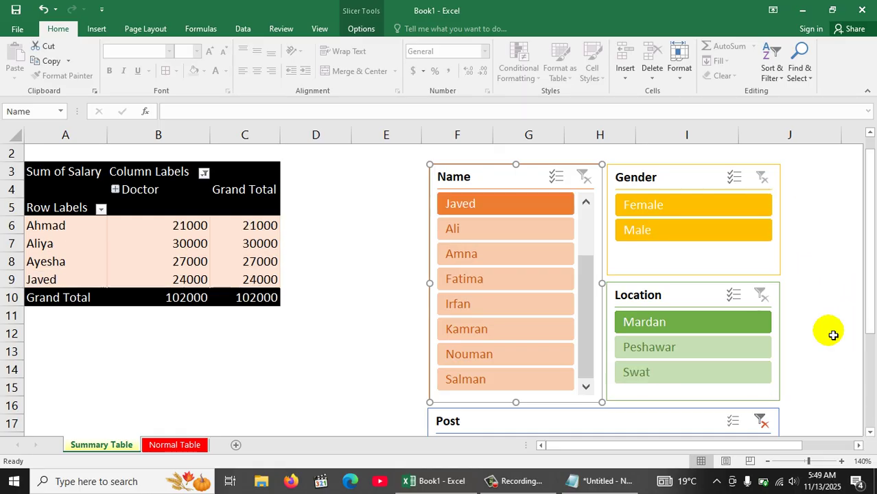
drag(870, 314, 870, 374)
click(761, 312)
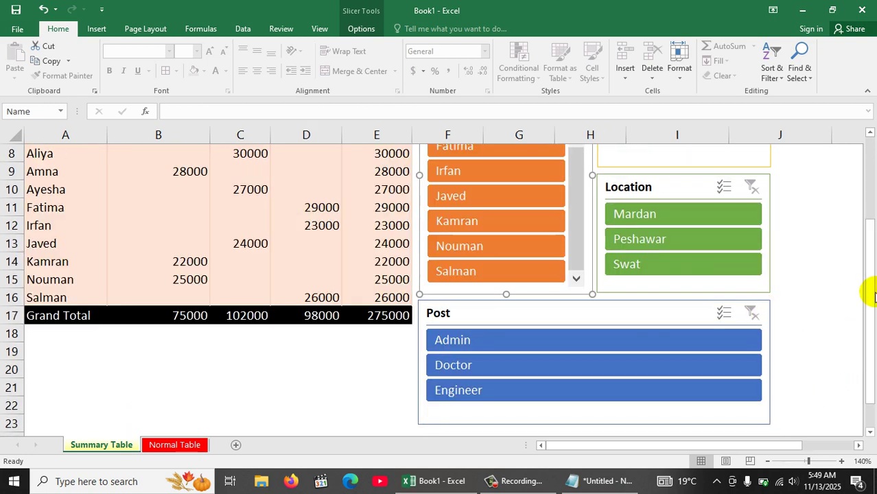
drag(869, 294, 864, 208)
click(825, 208)
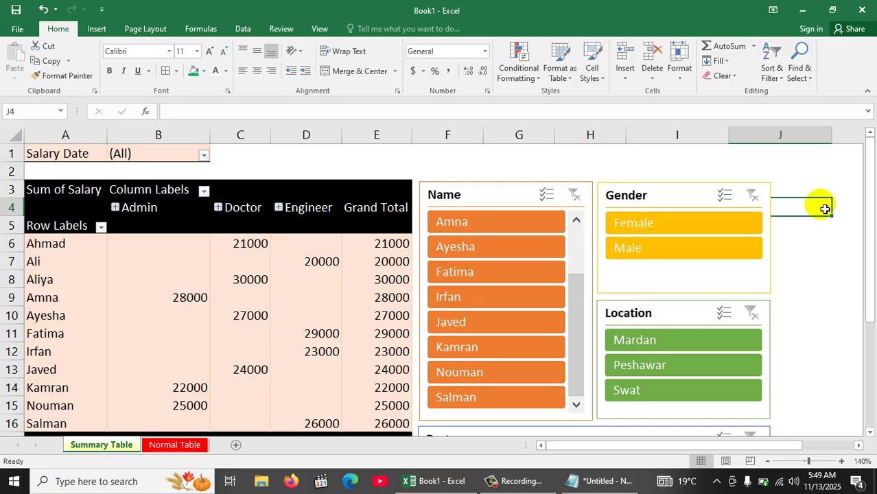
Step: Save the workbook in the Documents folder as Ms Excel (Pivot Tables)
key(ctrl+s)
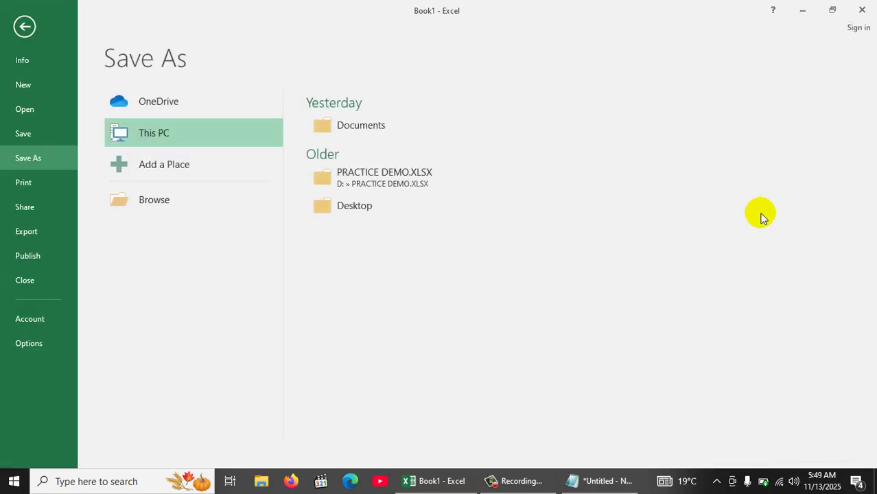
click(183, 195)
text(Ms Excel (Pivot Tables)
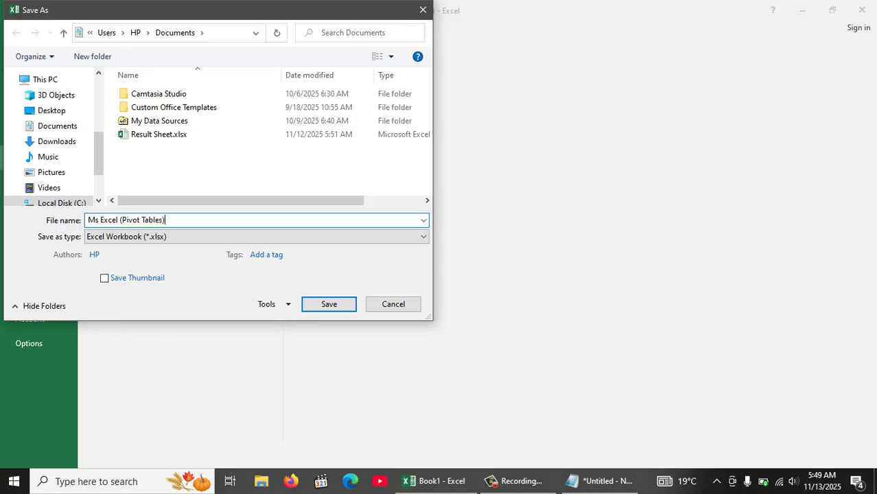
key(Return)
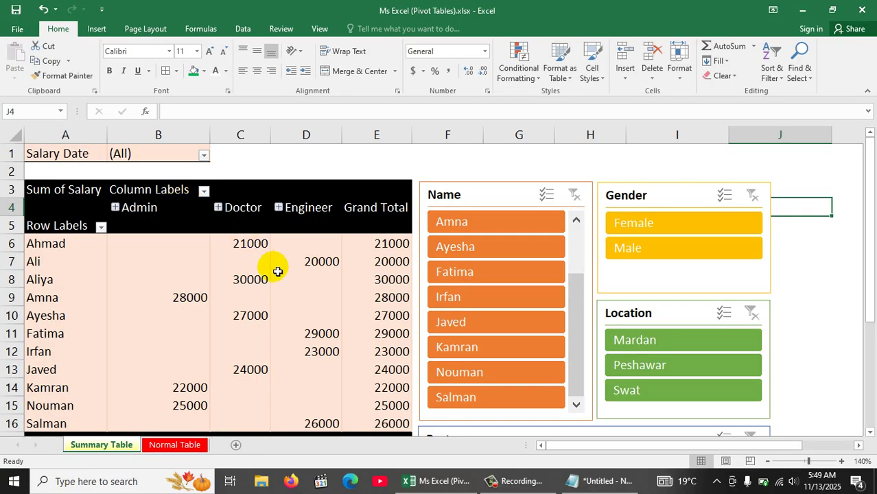
Step: Insert a timeline for the PivotTable's Salary Date field
key(alt+Tab)
key(alt+Tab)
click(278, 271)
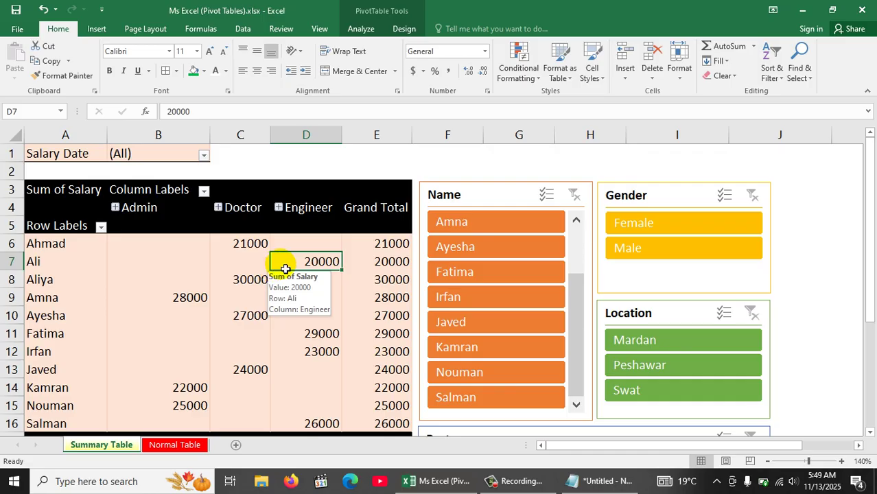
click(871, 416)
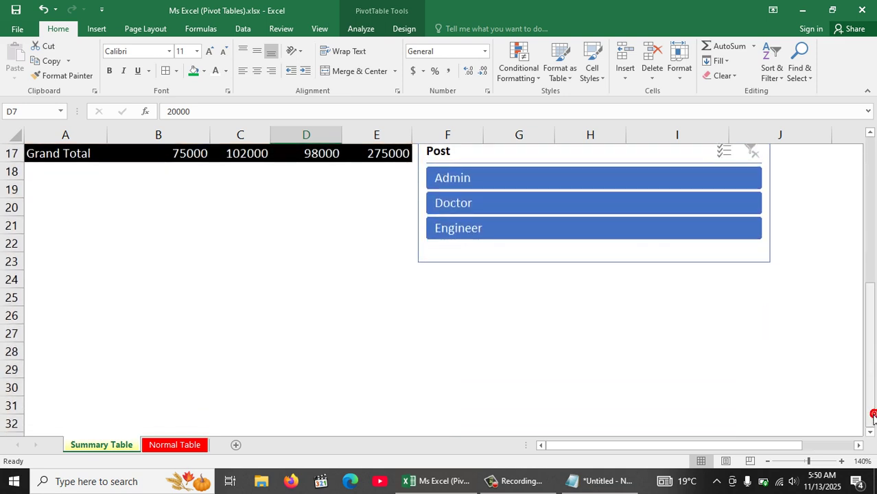
click(110, 29)
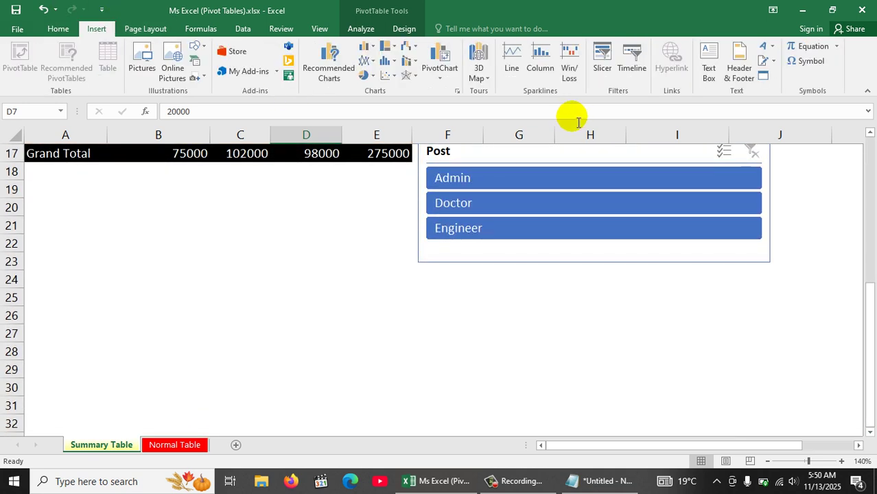
click(633, 55)
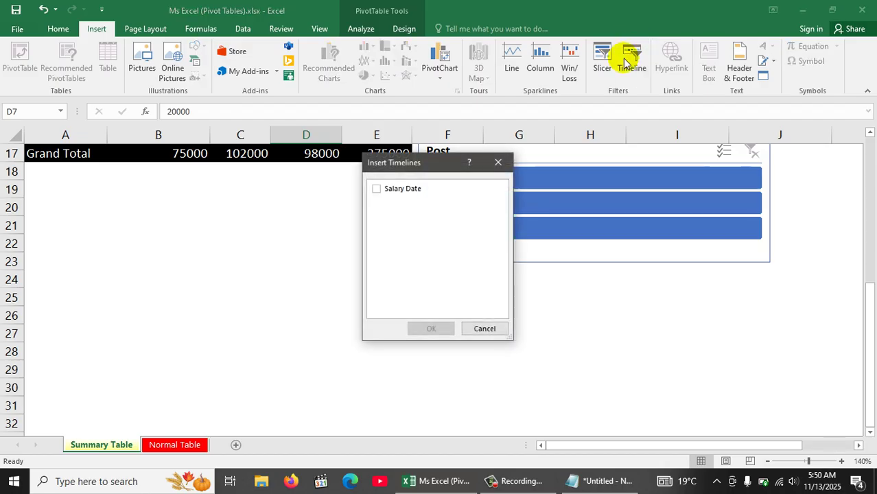
click(378, 195)
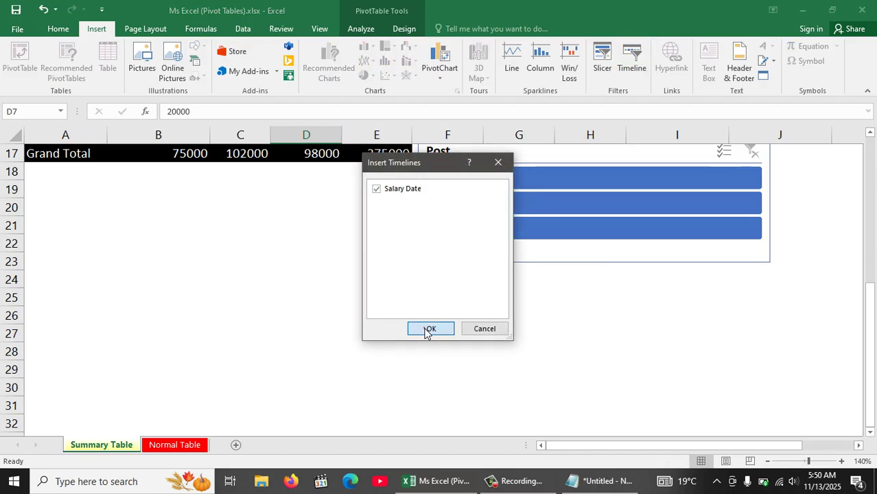
click(430, 328)
Step: Place the Salary Date timeline just below the Post slicer and apply the gold timeline style to it
drag(376, 244, 498, 286)
click(325, 74)
click(315, 333)
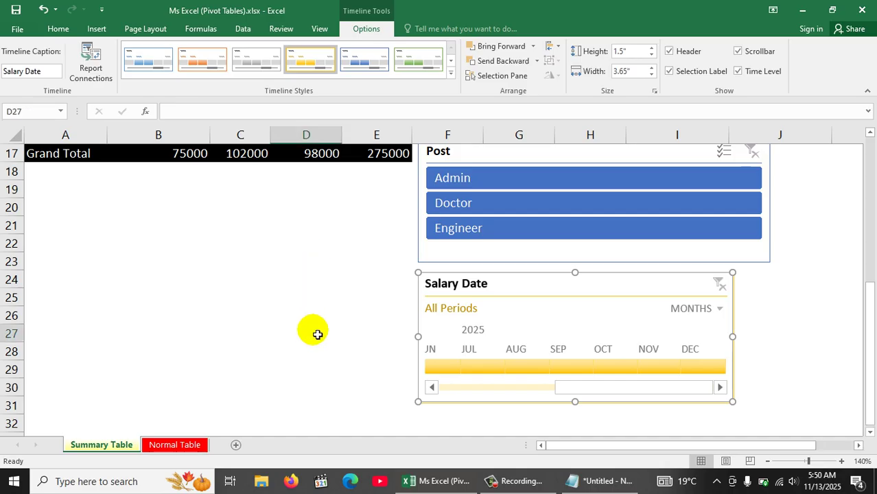
Step: Switch the Salary Date timeline to the Days level and bring November 2025 into its range
click(700, 310)
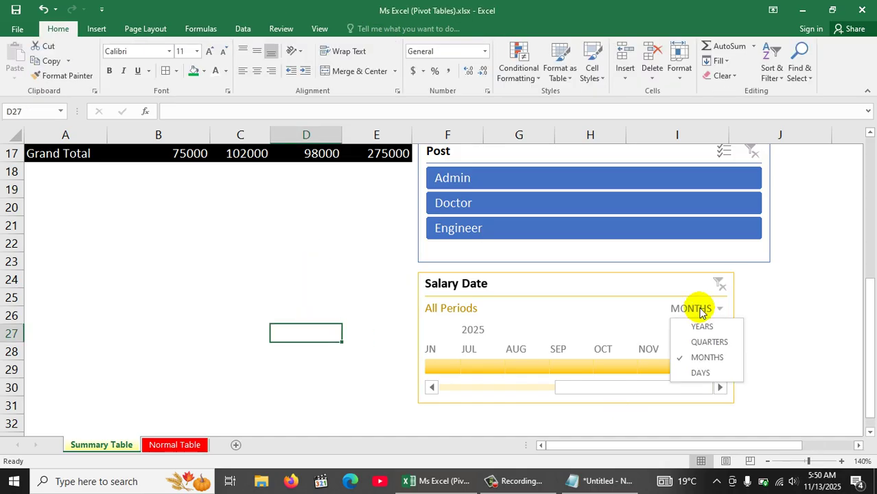
click(697, 373)
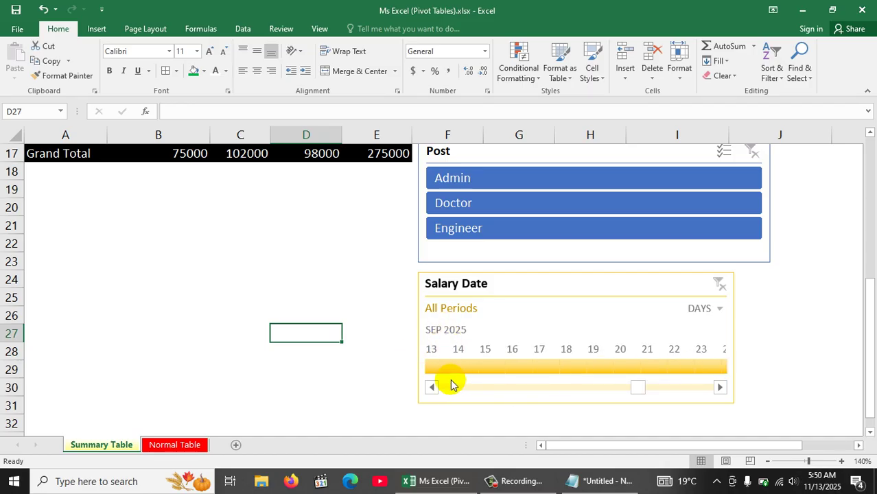
drag(640, 392, 679, 400)
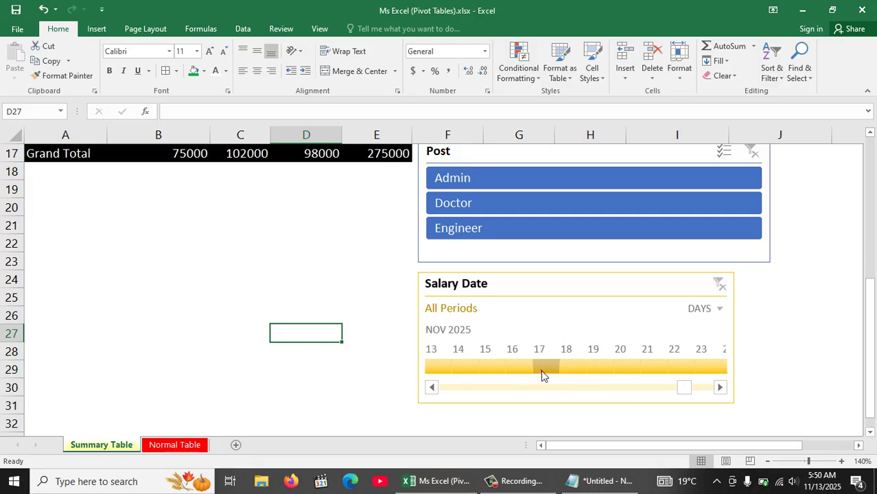
Step: Filter the PivotTable with the Salary Date timeline to Nov 17, 2025 and Nov 14, 2025 in turn, and clear the filter
click(542, 374)
drag(868, 342, 863, 398)
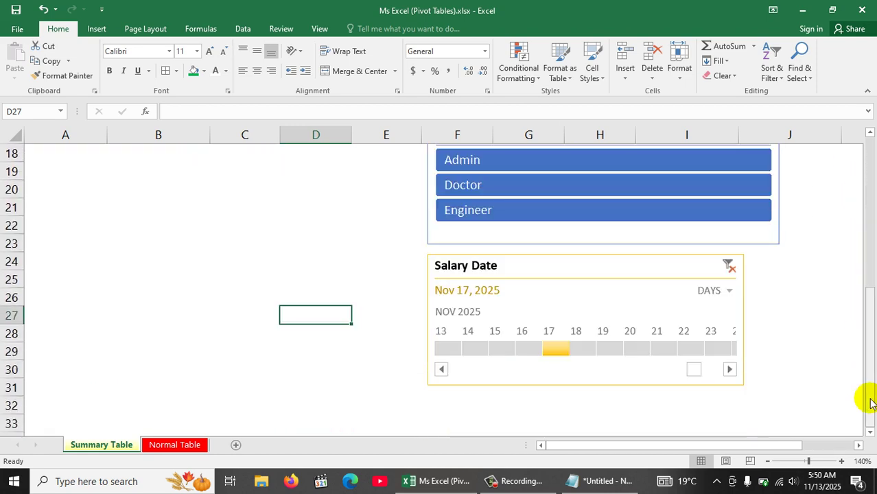
click(478, 349)
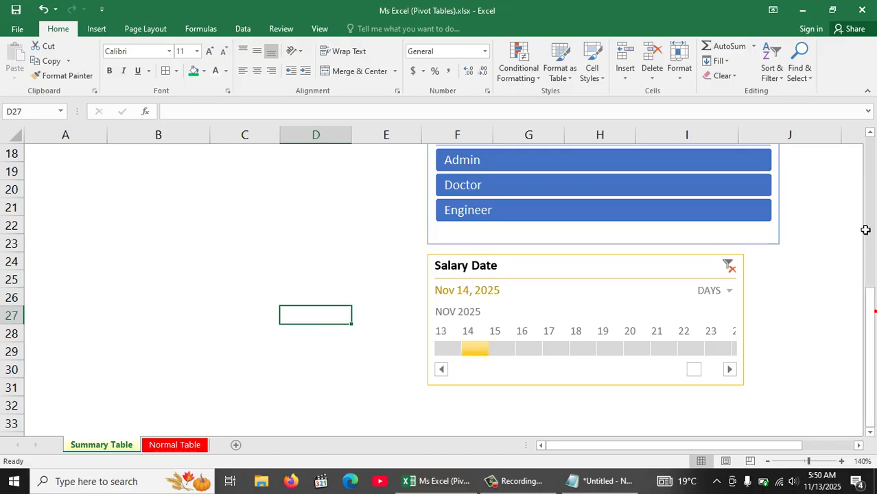
mouse_move(871, 292)
mouse_down()
mouse_move(868, 170)
mouse_move(868, 294)
mouse_up()
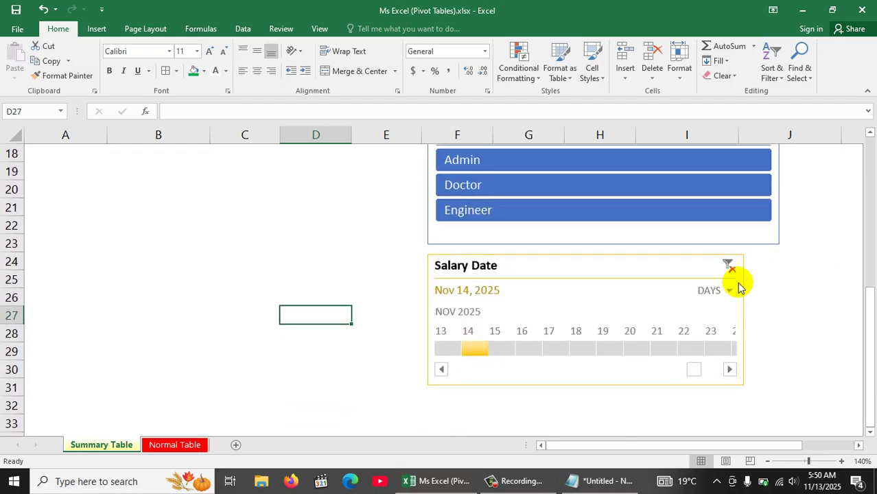
click(729, 267)
Step: Widen the Salary Date timeline to match the width of the Post slicer above it, and deselect it
click(733, 319)
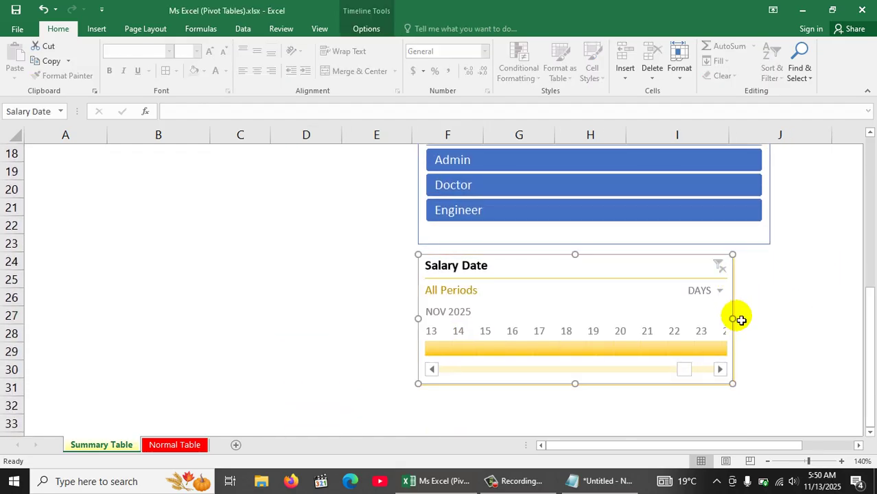
drag(733, 318, 773, 313)
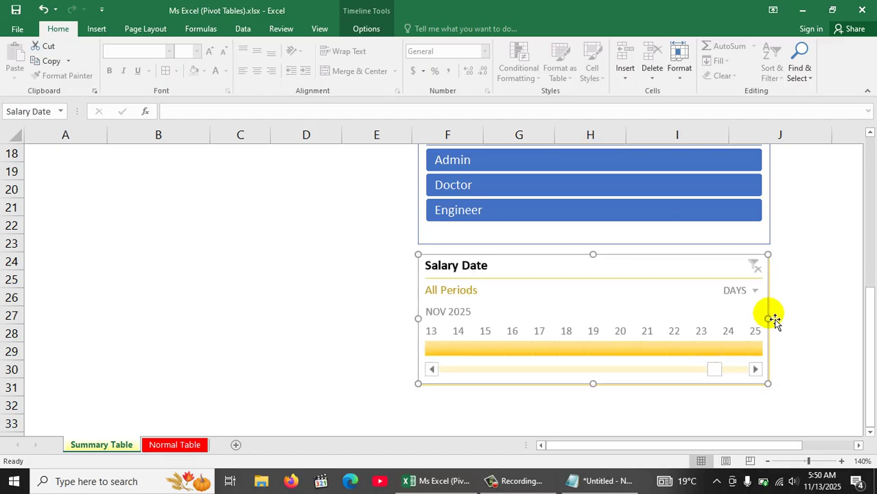
click(803, 322)
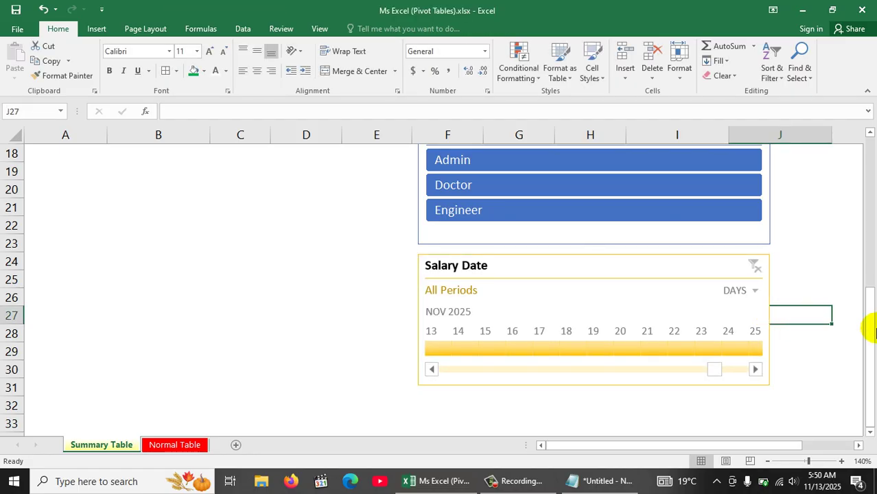
click(871, 253)
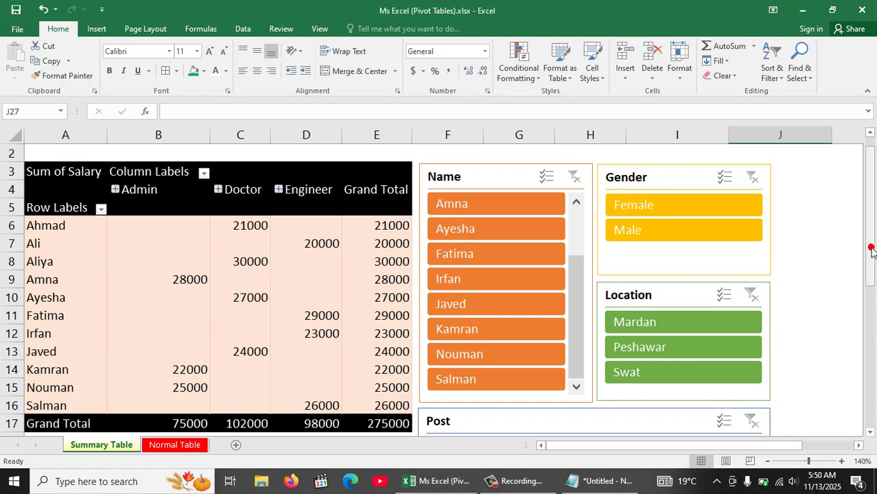
click(839, 196)
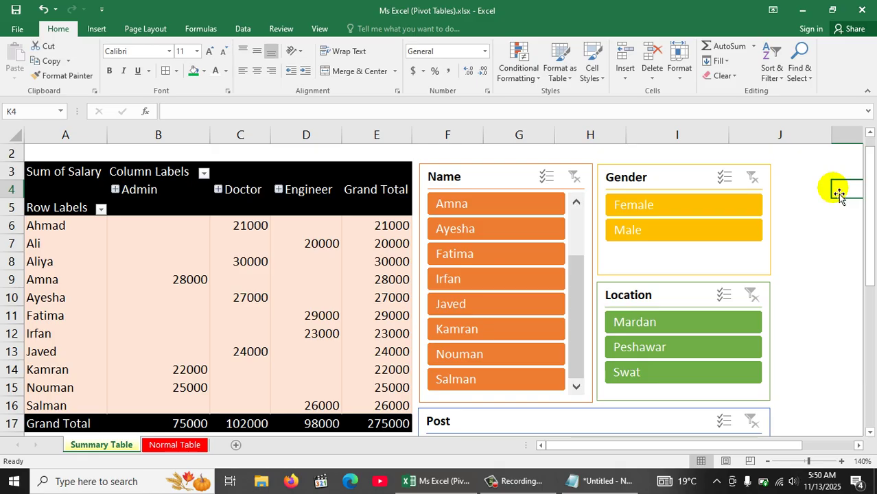
Step: Close the workbook, minimize the Notepad notes, and refresh the desktop
click(863, 10)
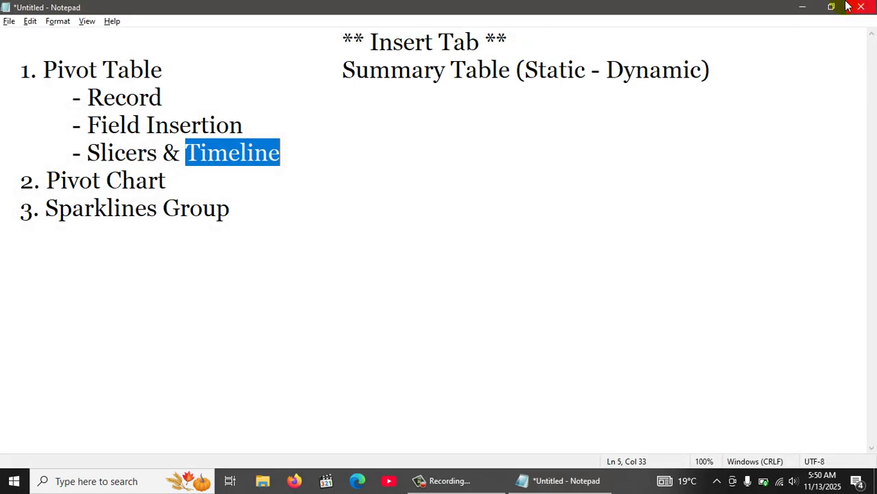
click(806, 6)
right_click(584, 87)
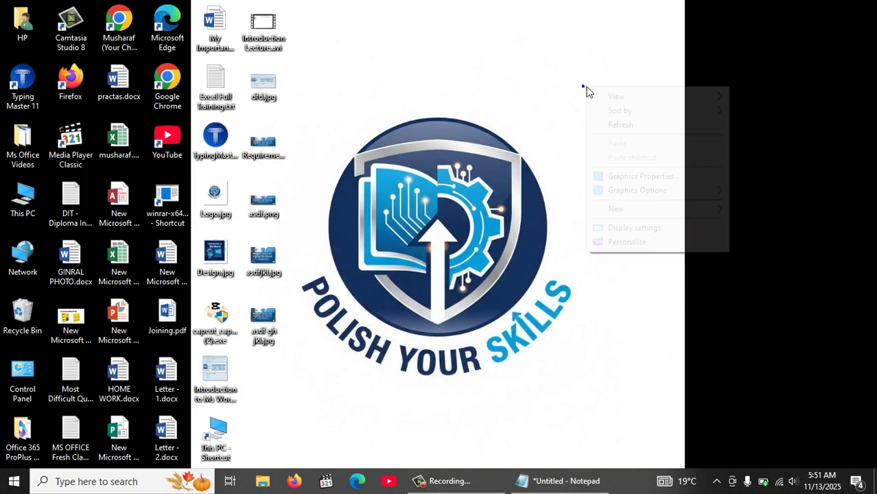
click(654, 129)
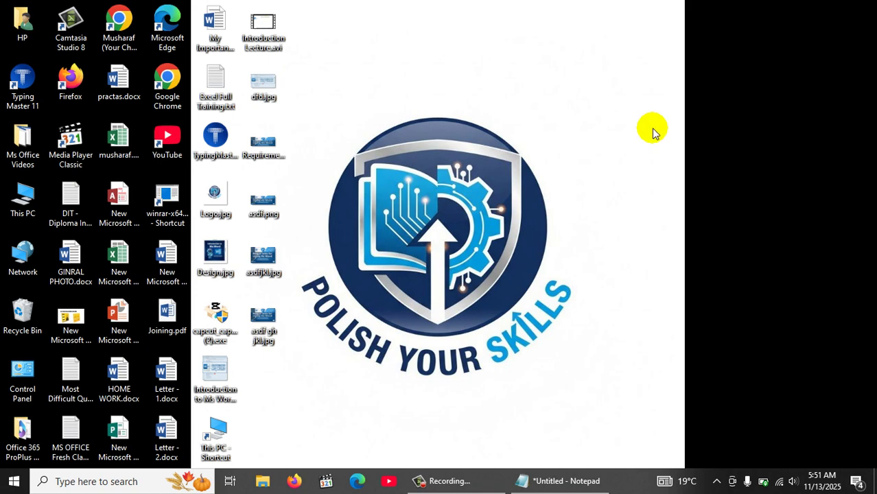